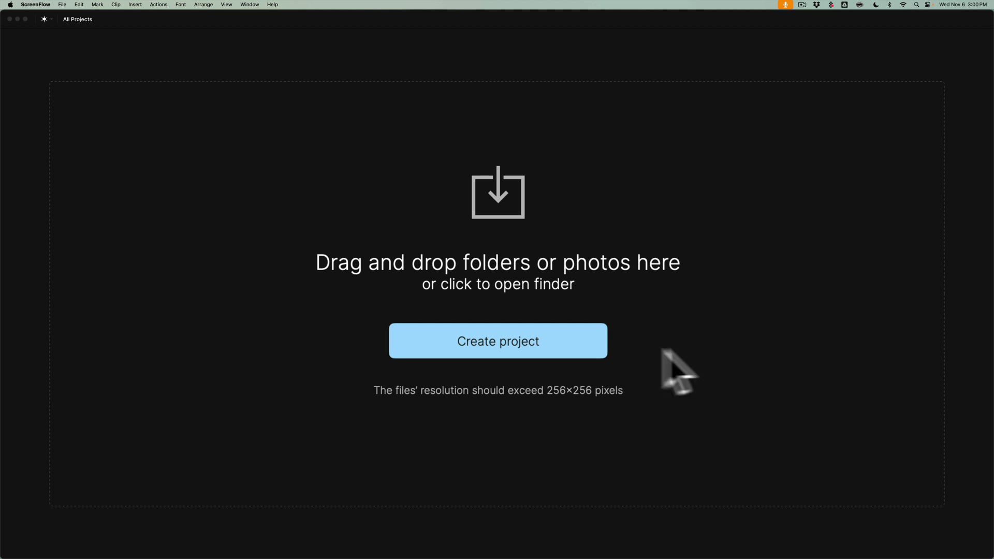
Create a new project titled with the subject's first name and start importing photos
click(496, 340)
click(496, 339)
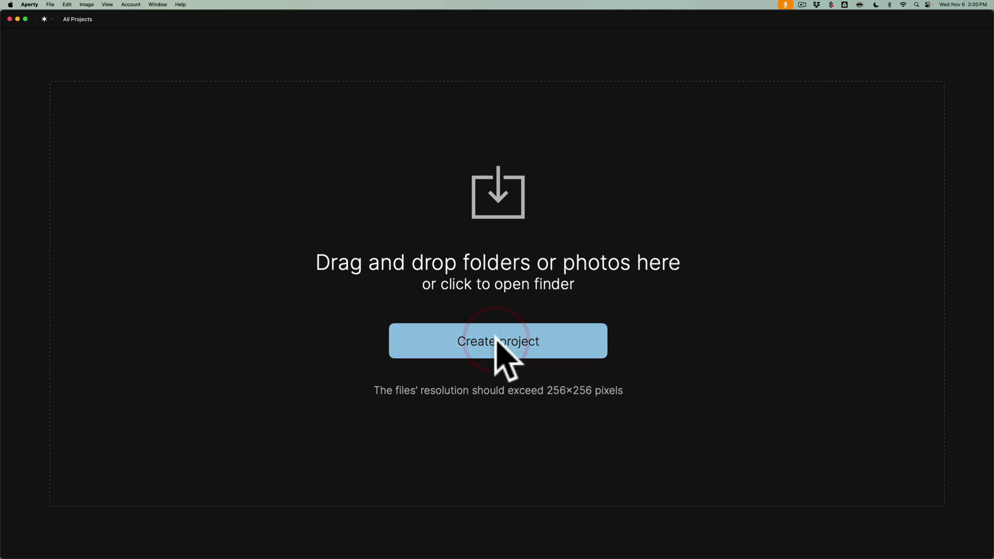
click(496, 339)
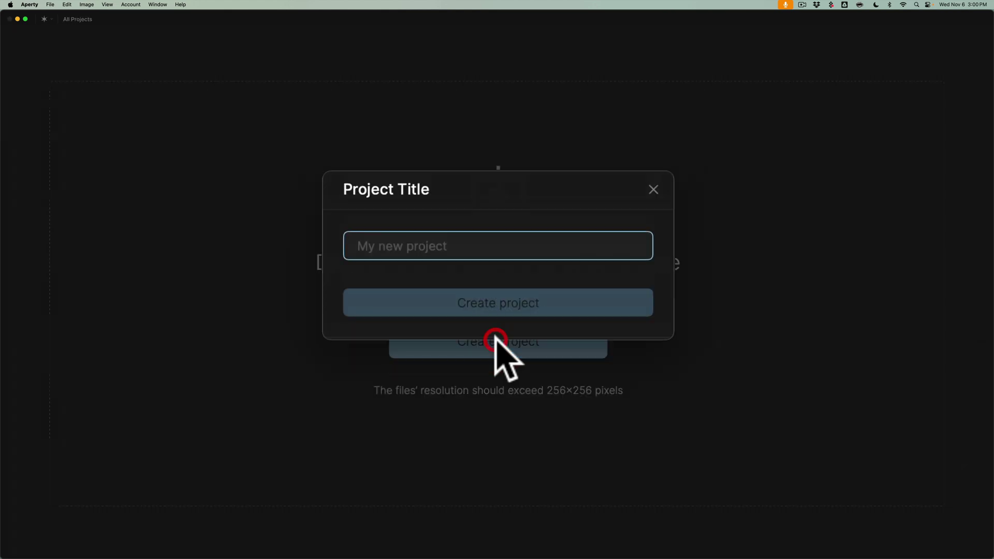
text(Joe)
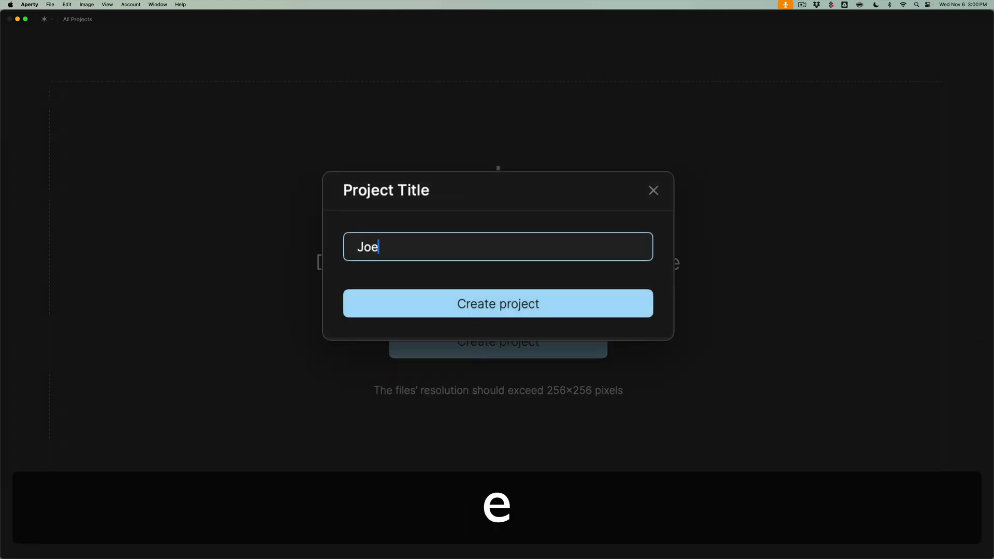
click(516, 306)
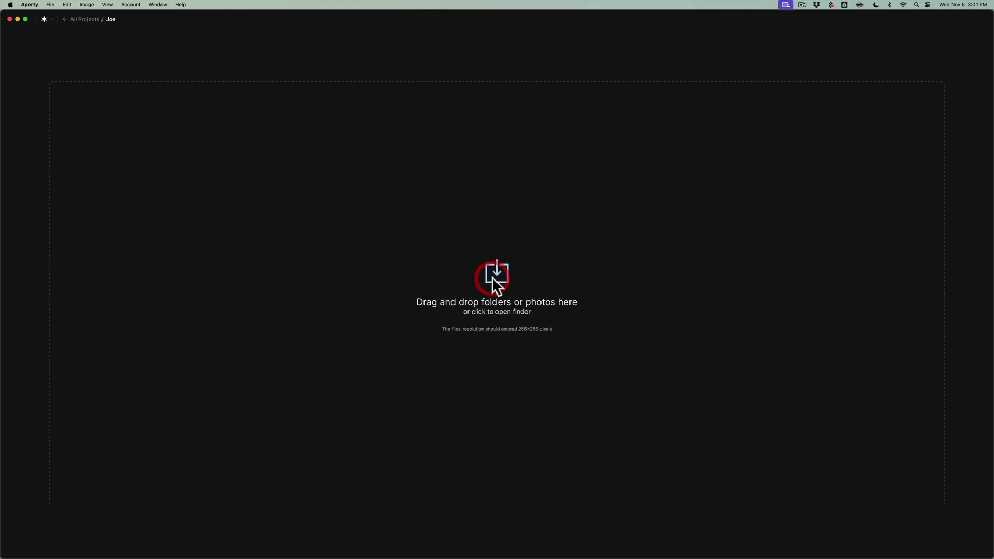
click(493, 278)
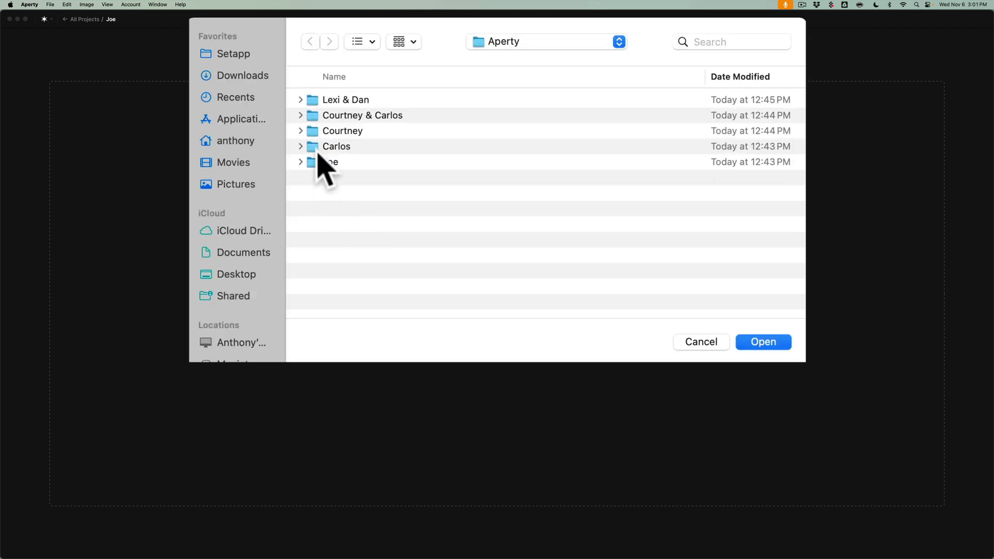
Import the subject's photo folder so _DSC2032.nef opens in the editor
click(326, 165)
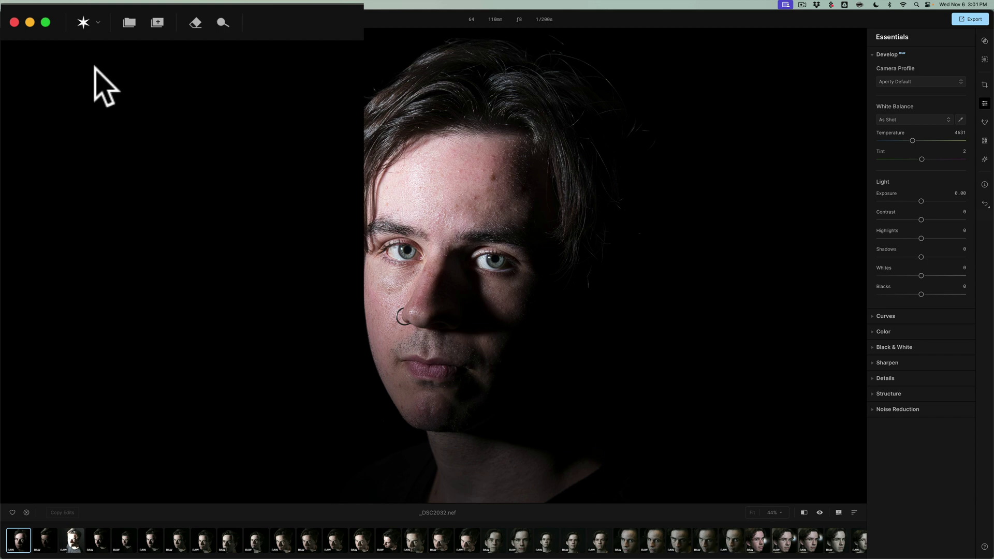
click(91, 31)
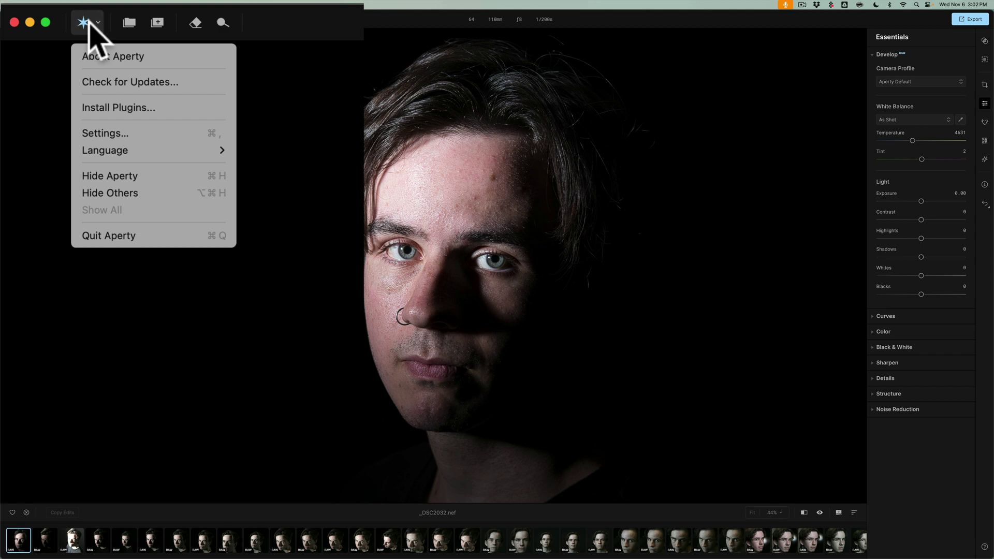
click(106, 107)
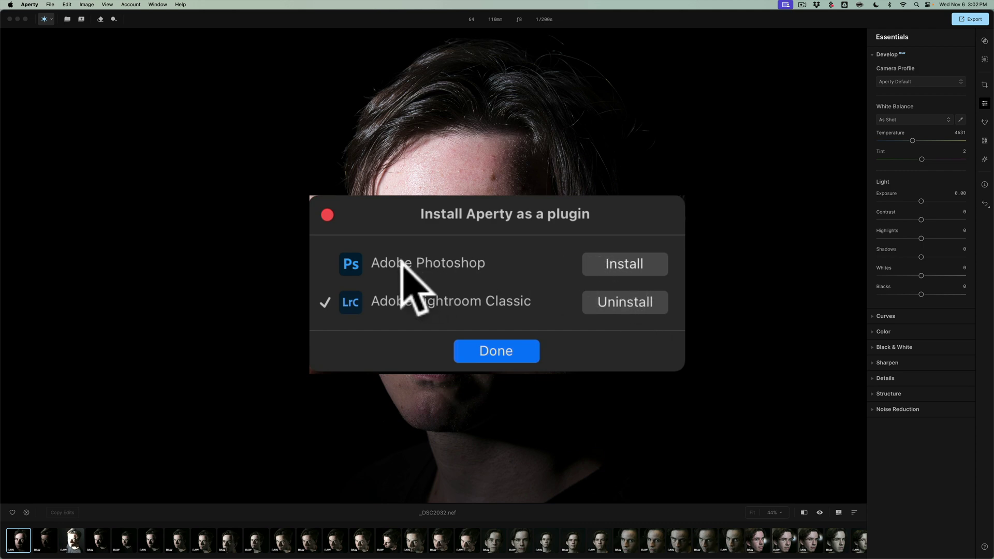
click(491, 345)
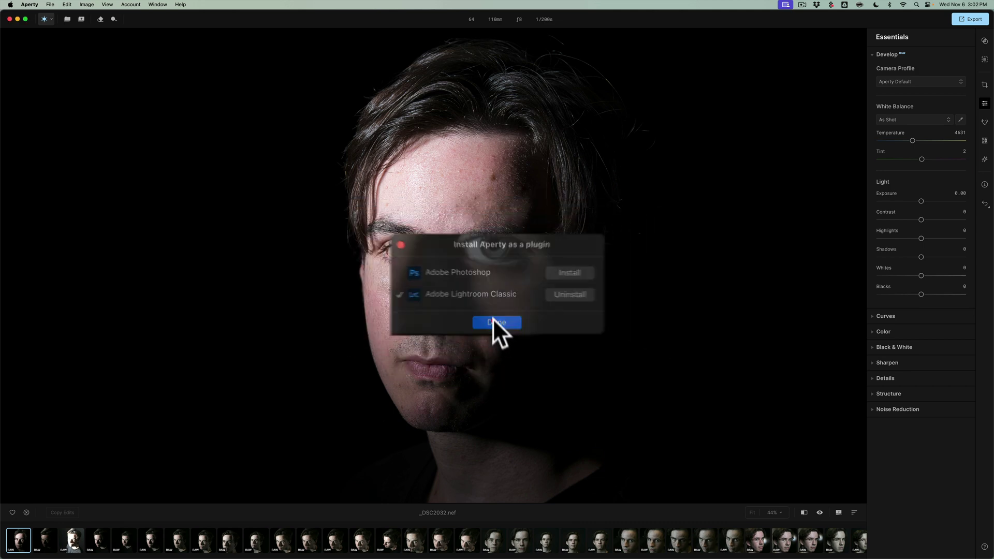
click(66, 17)
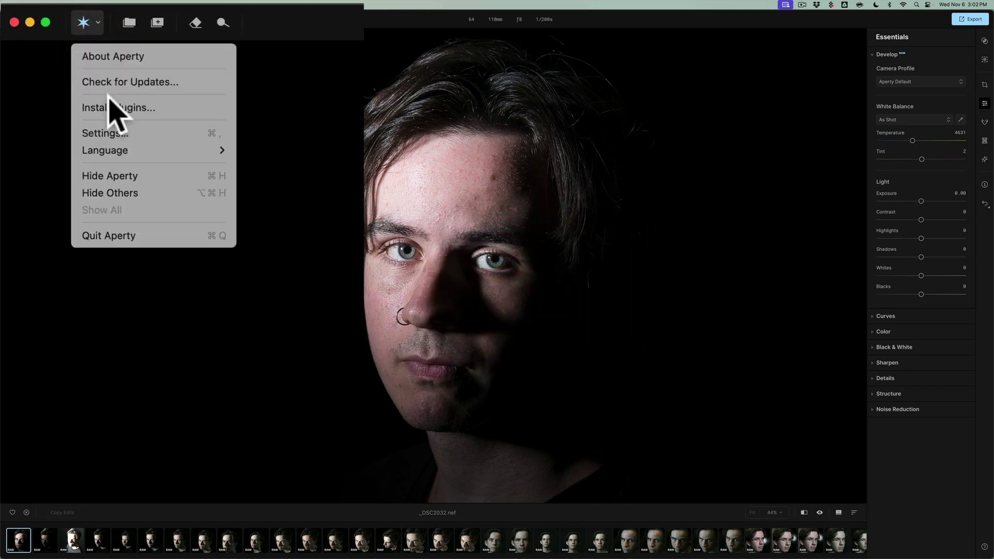
mouse_move(114, 150)
click(259, 33)
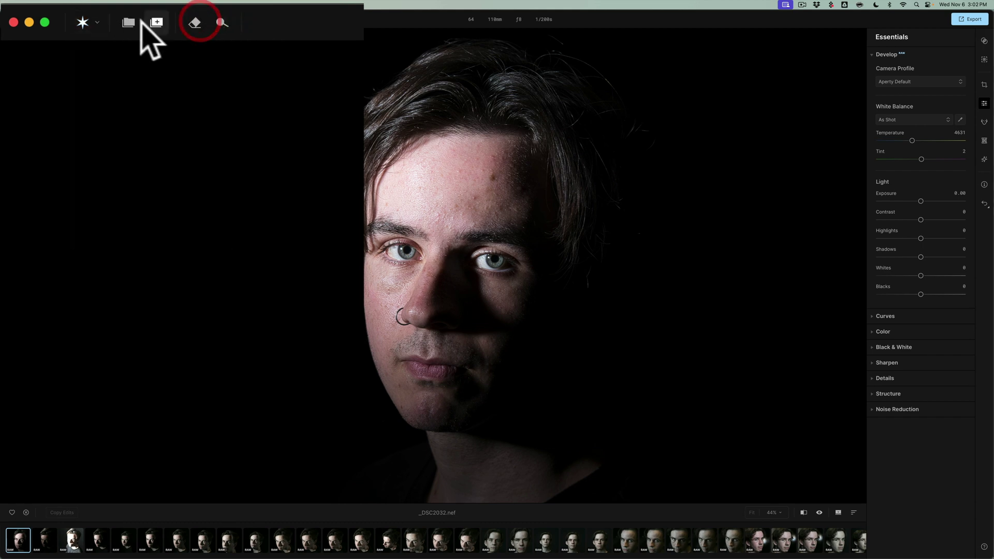
click(67, 18)
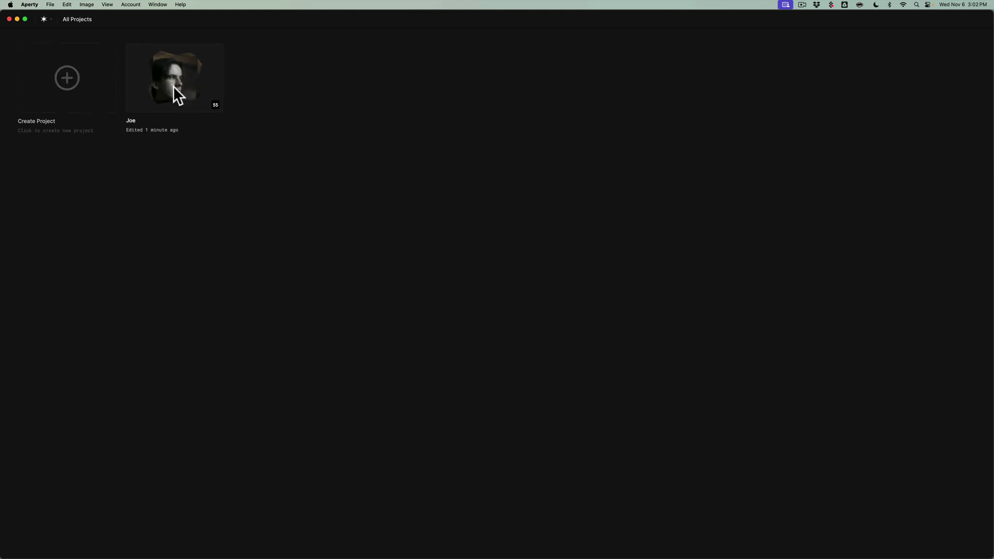
click(160, 81)
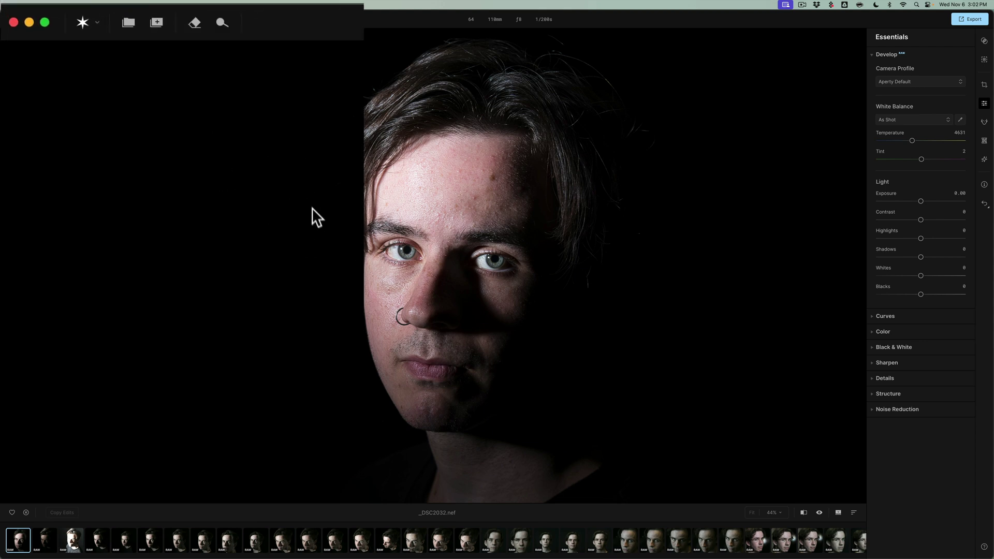
click(157, 24)
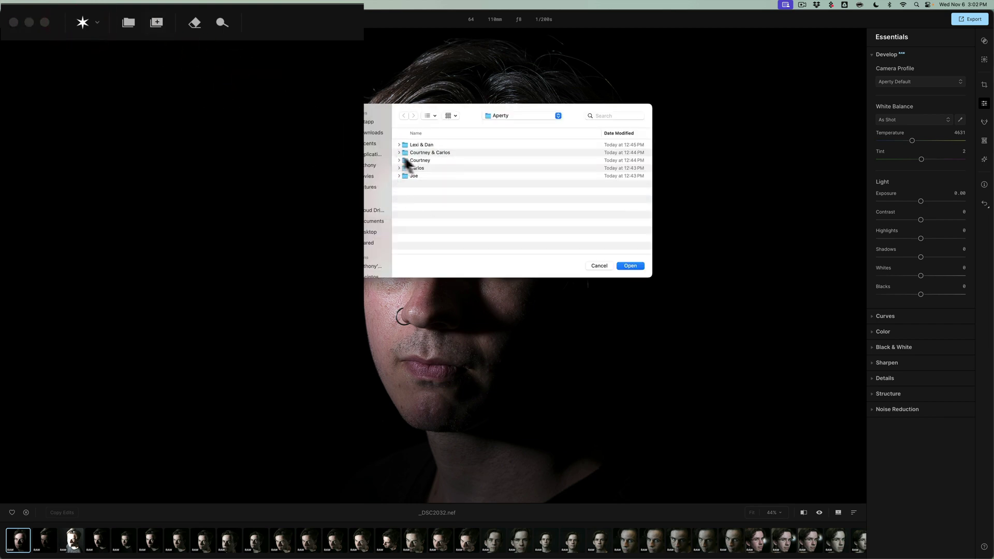
click(594, 265)
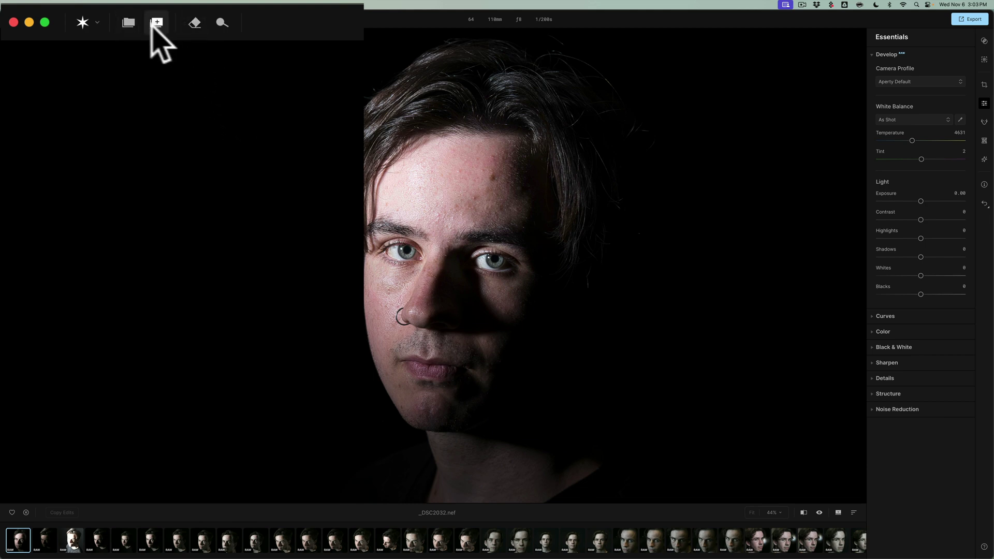
Preview Erase & Clone and Clone & Stamp, then bring up the Dodge & Burn settings
click(191, 27)
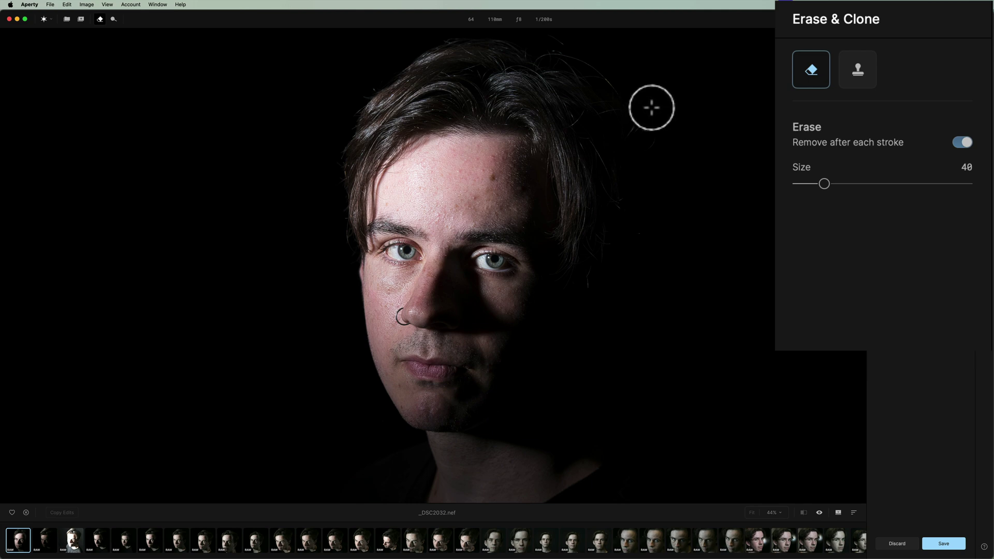
click(858, 72)
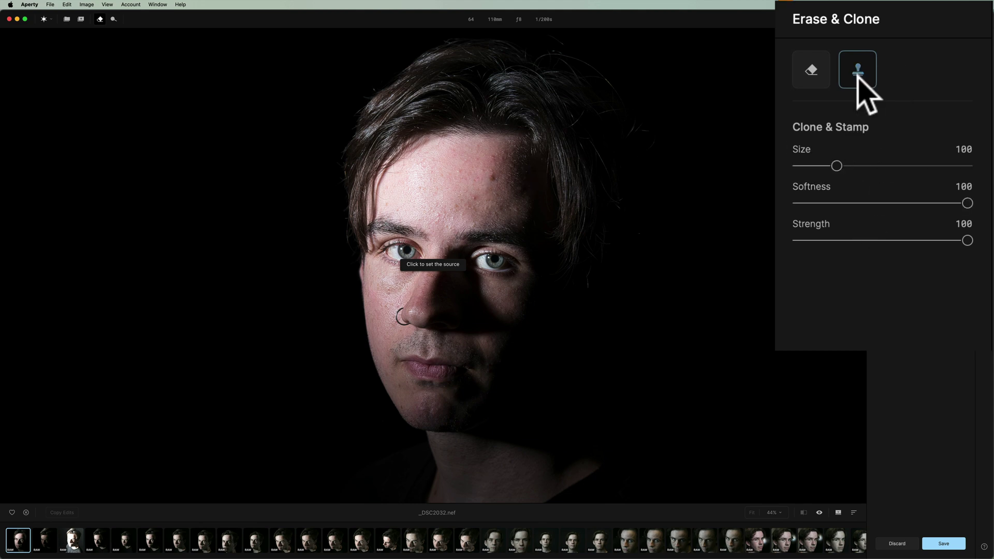
click(114, 18)
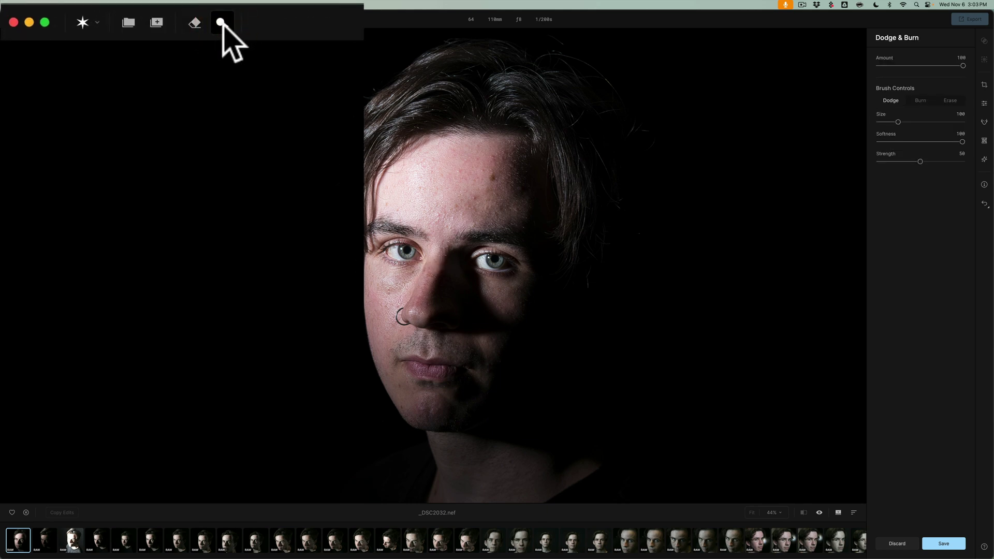
Close Dodge & Burn to get back to the Essentials panel on _DSC2032.nef
click(114, 18)
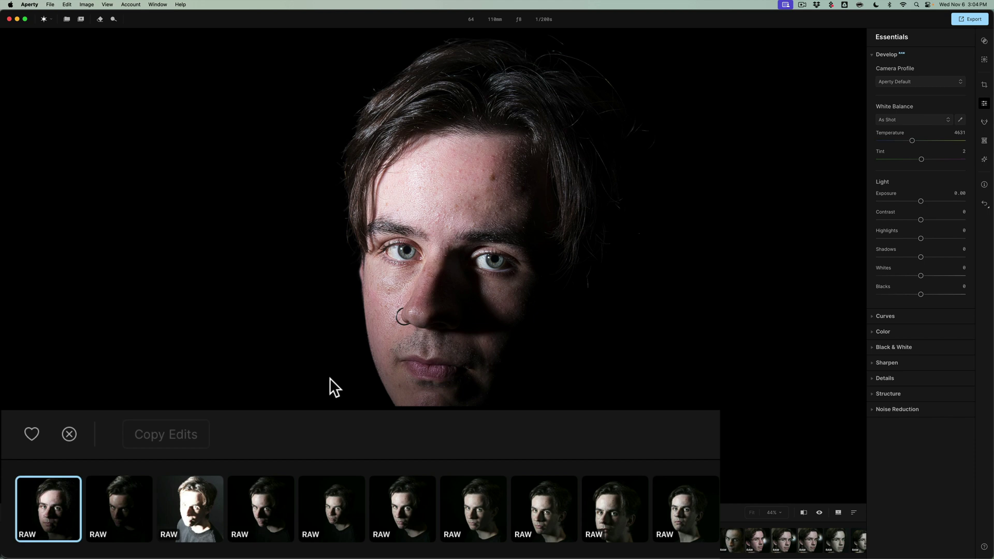
Pick the first portrait, reject the second and third, and leave the fourth unmarked
key(p)
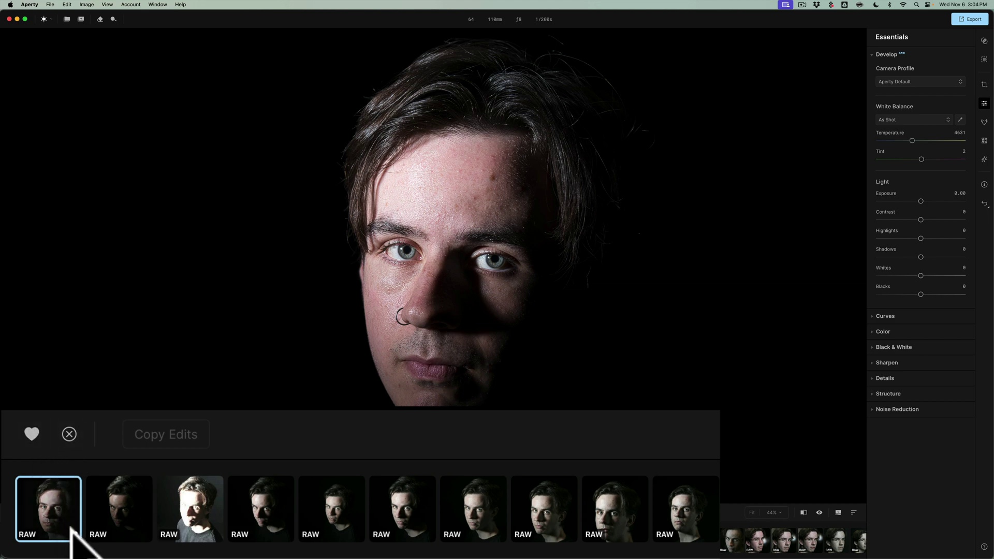
click(114, 508)
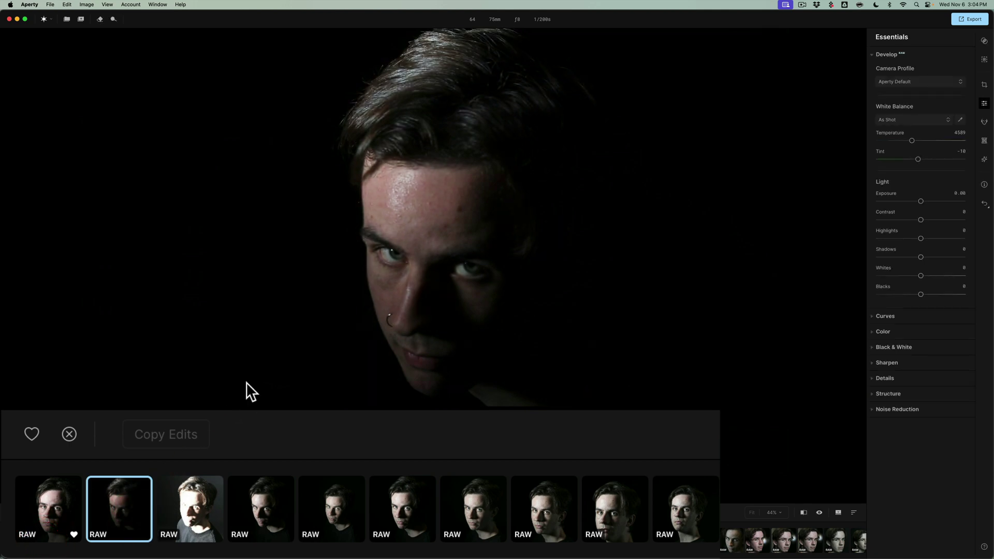
key(x)
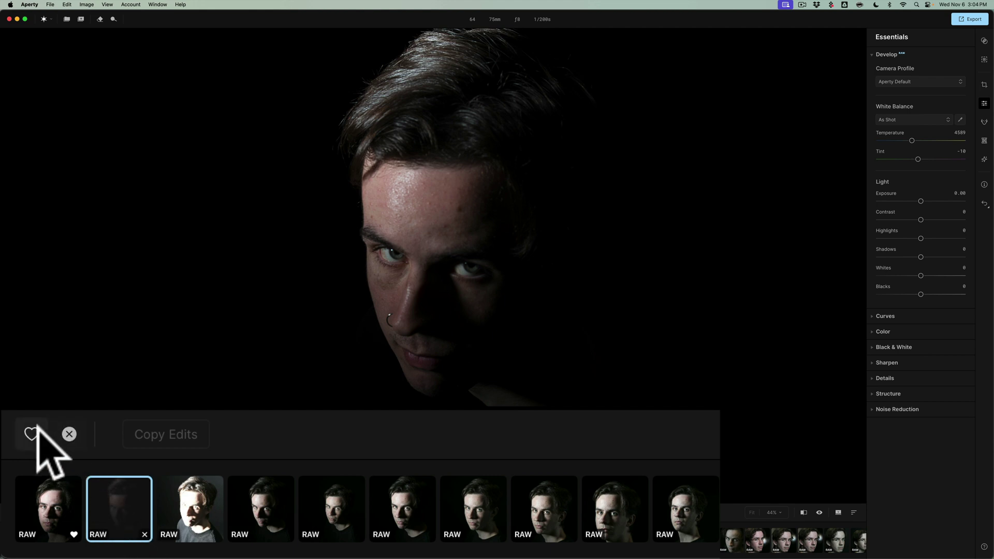
click(181, 490)
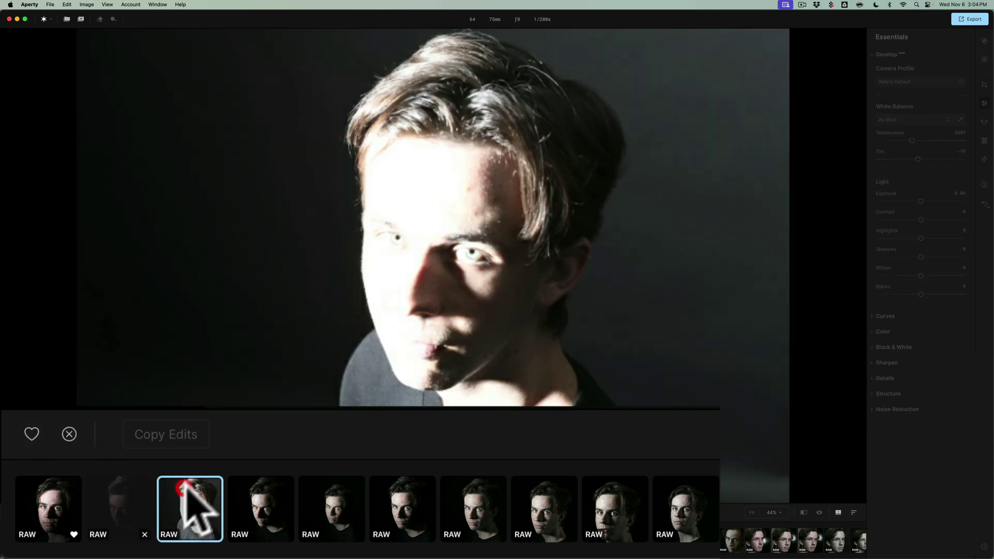
key(x)
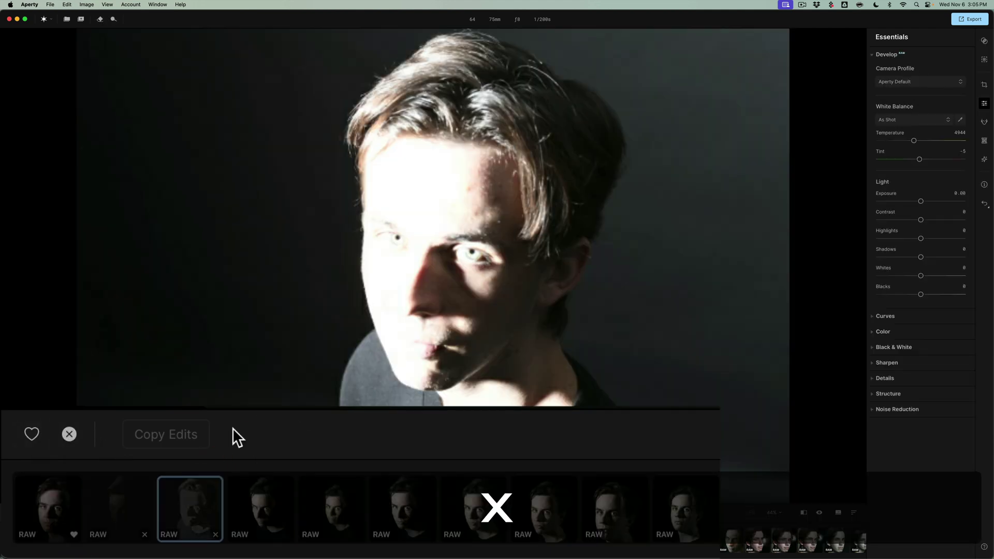
click(270, 509)
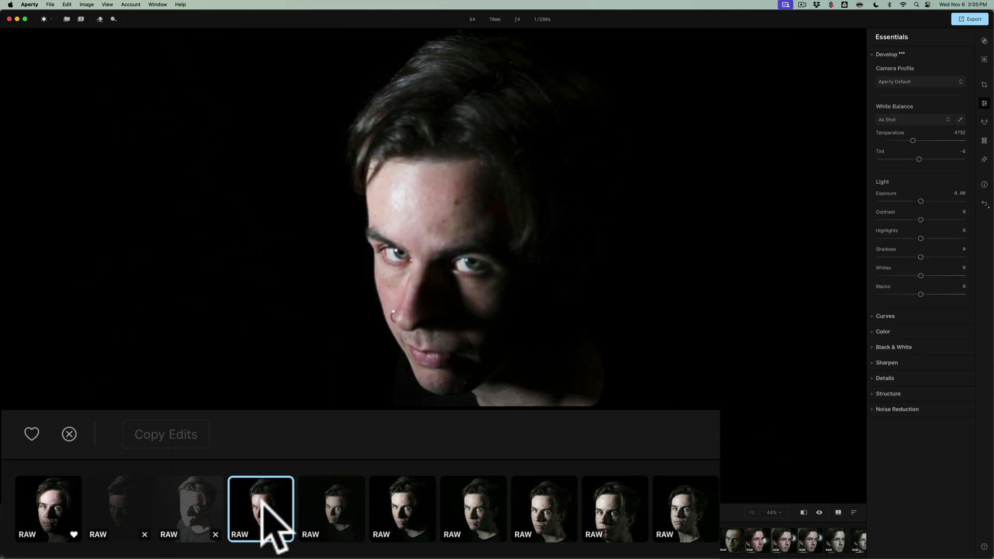
key(p)
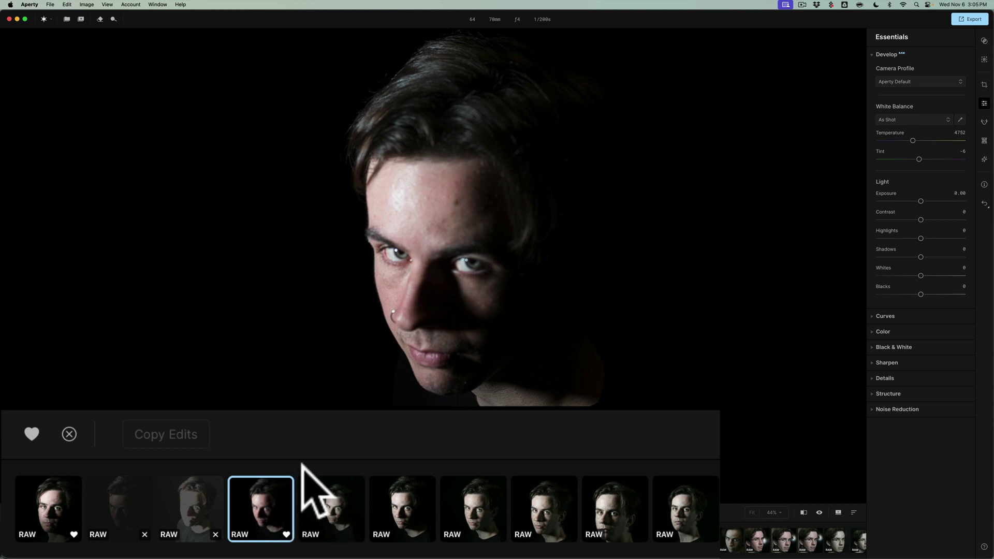
key(u)
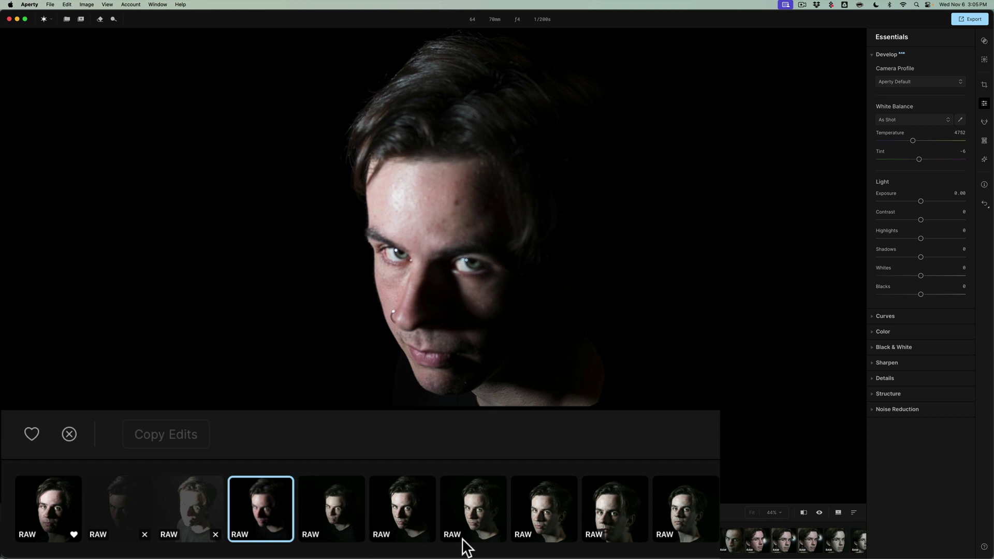
Switch the editor to the _DSC2186.nef portrait further along the filmstrip
scroll(680, 547, right, 5)
click(672, 541)
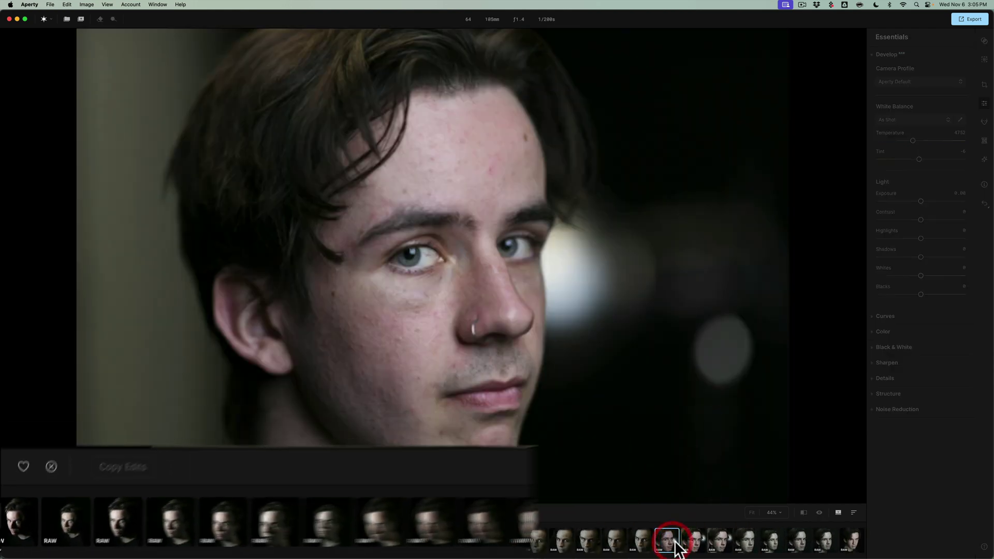
scroll(707, 541, right, 4)
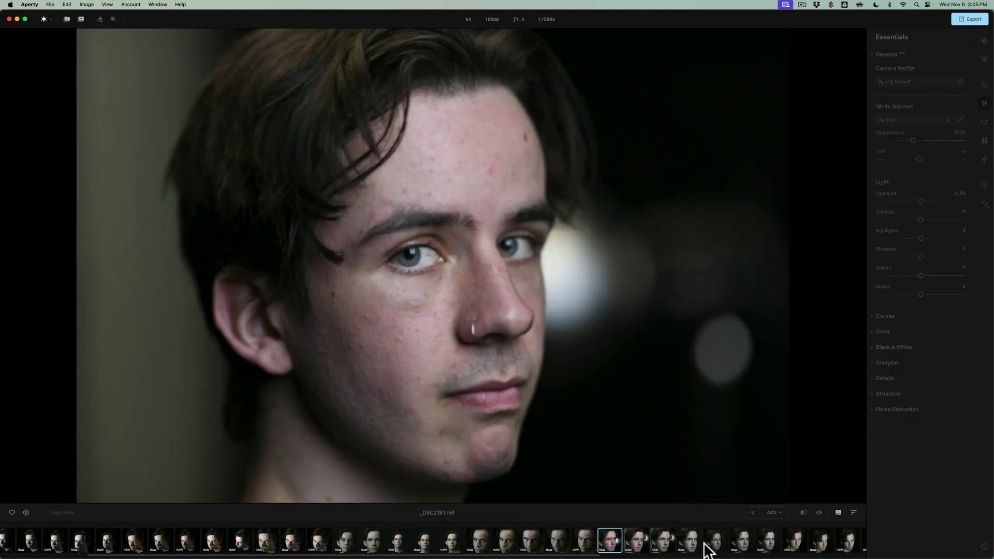
scroll(707, 550, right, 2)
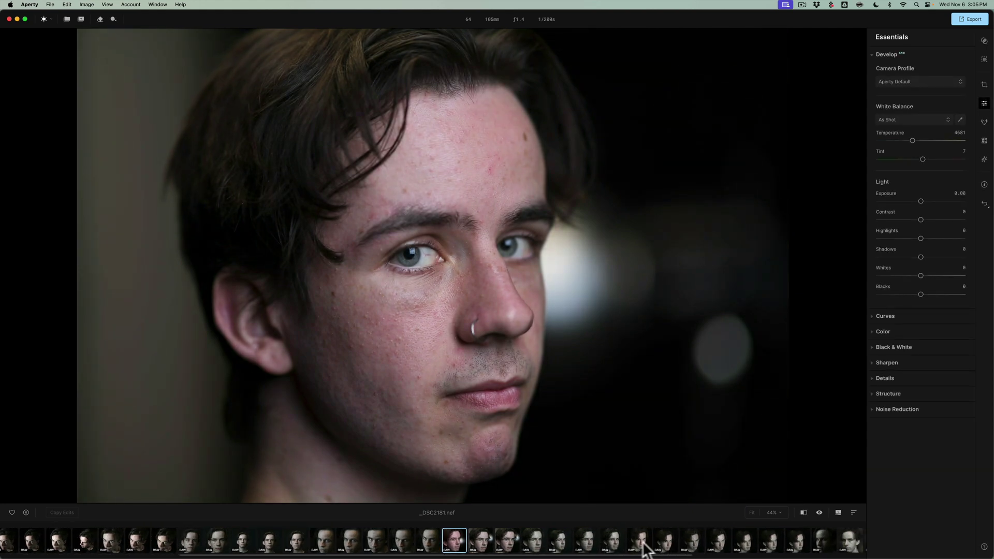
click(616, 541)
click(589, 541)
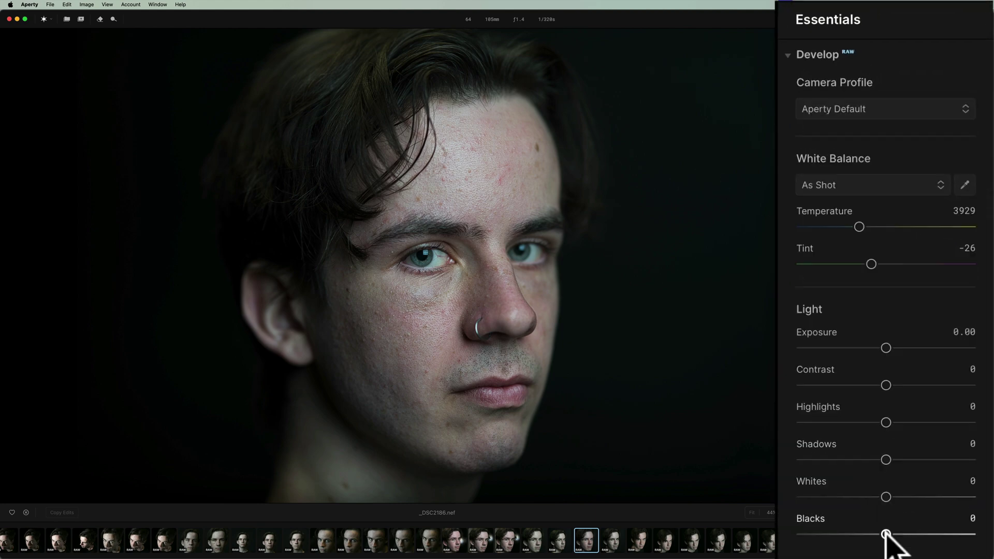
Set Blacks -40, Shadows -12 and Highlights 27, checking clipping with Exposure before returning it to 0
drag(887, 534, 851, 534)
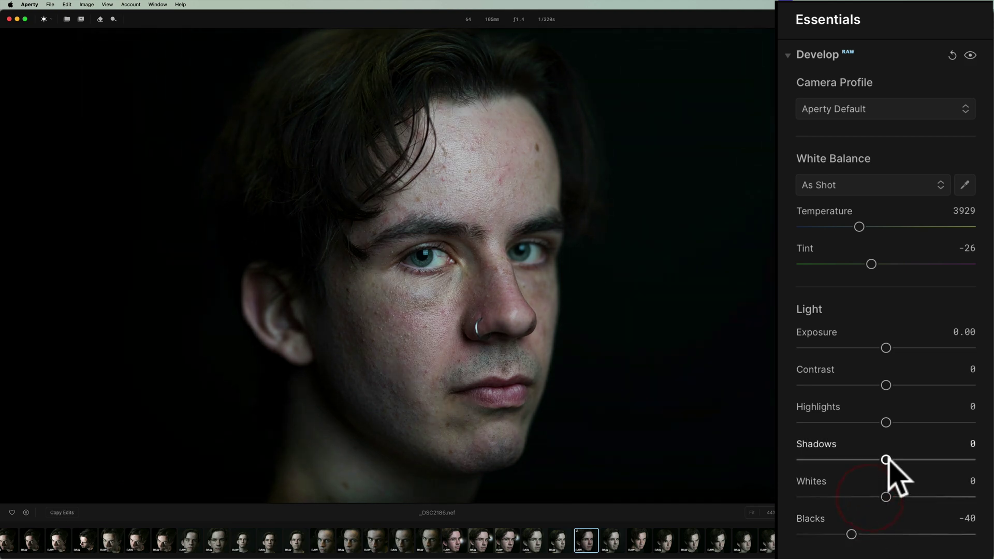
drag(886, 459, 876, 459)
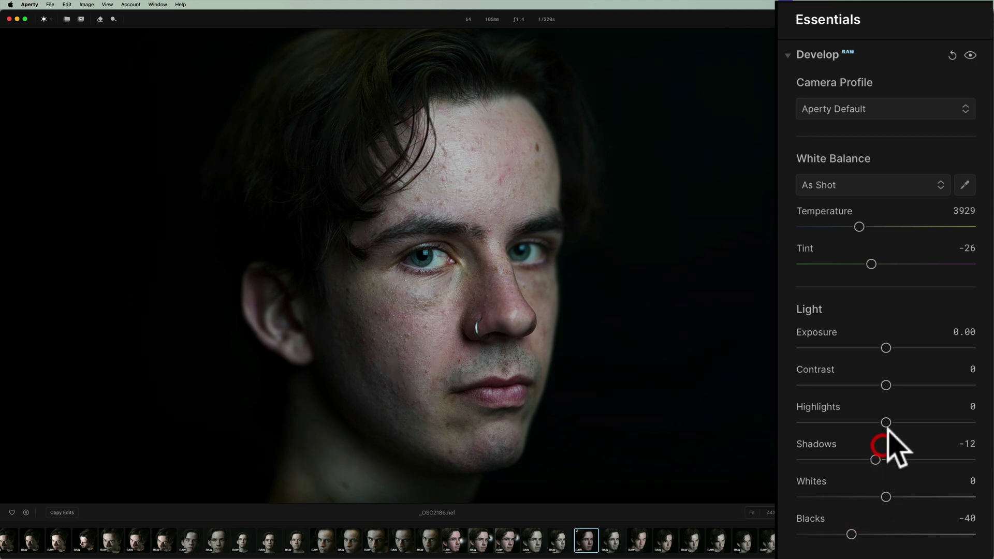
drag(887, 422, 909, 422)
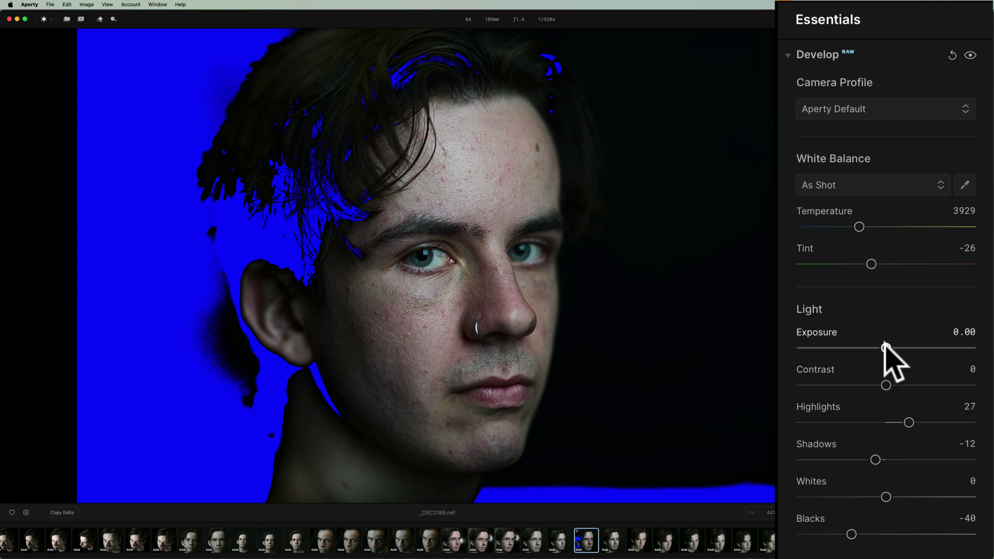
drag(885, 347, 934, 347)
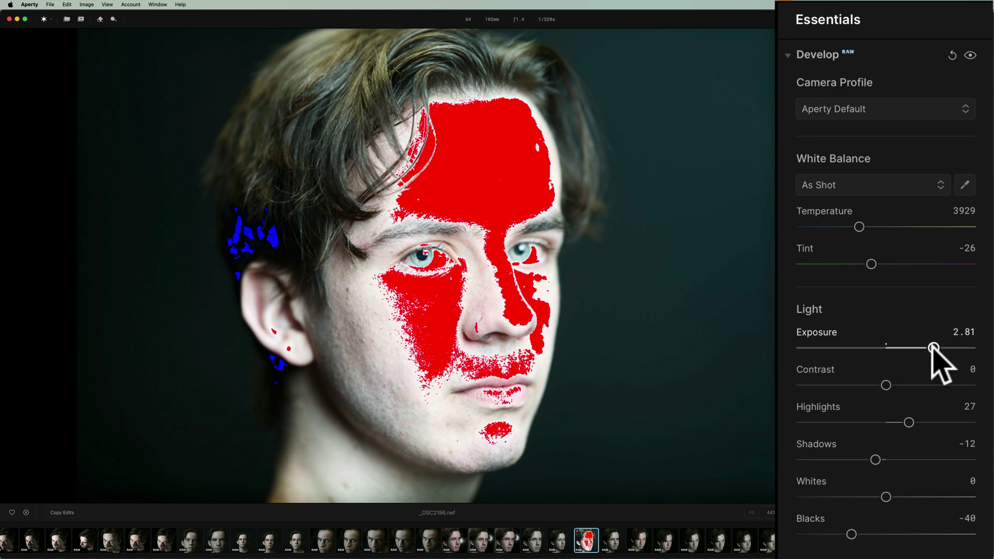
drag(934, 347, 886, 347)
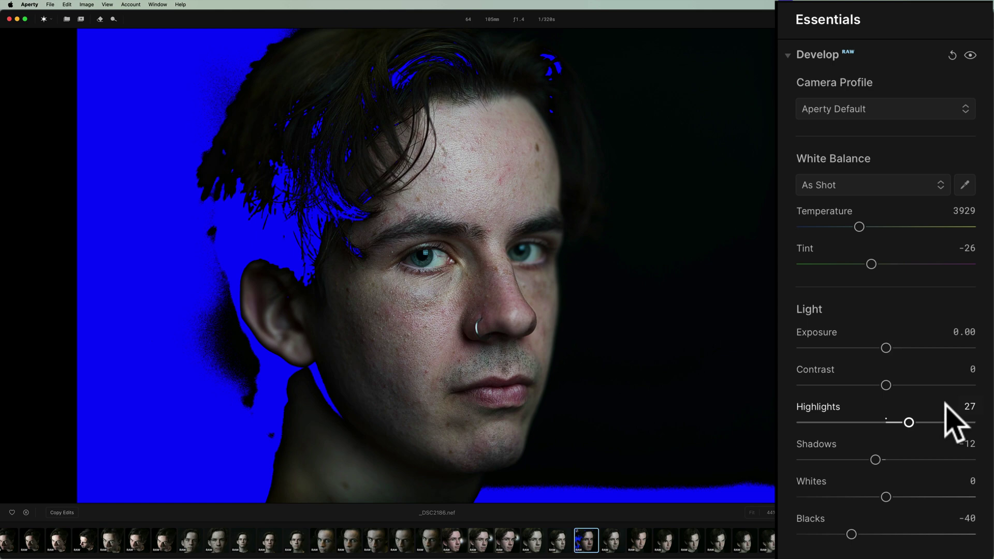
Turn off the clipping overlay with J and drop Blacks further to -49
key(j)
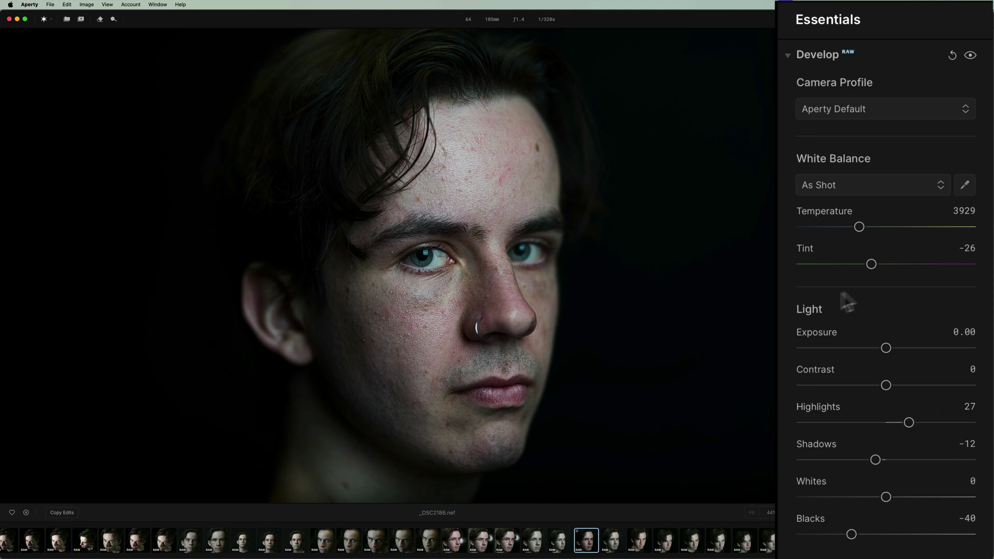
drag(852, 535, 844, 534)
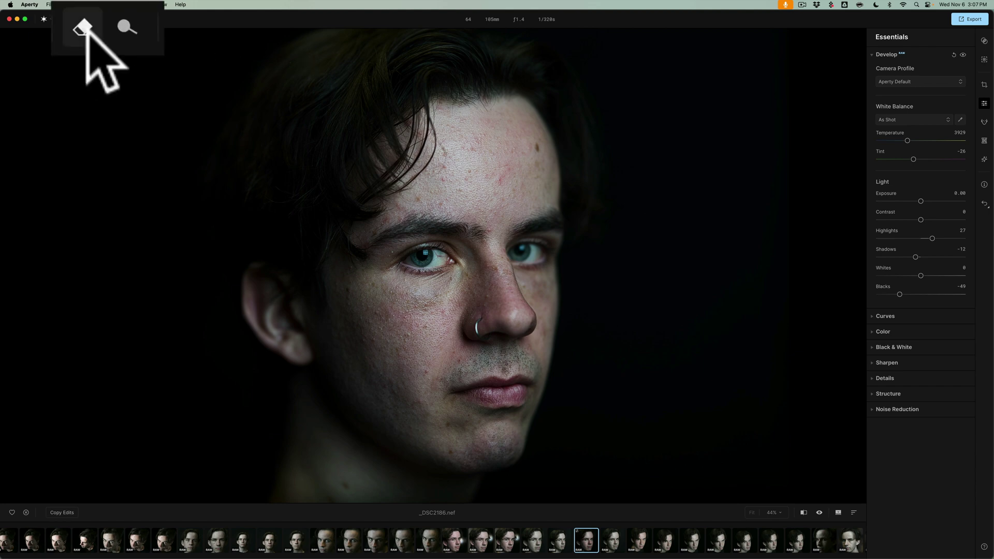
In Erase mode, remove three forehead spots and two blemishes on the neck
click(100, 19)
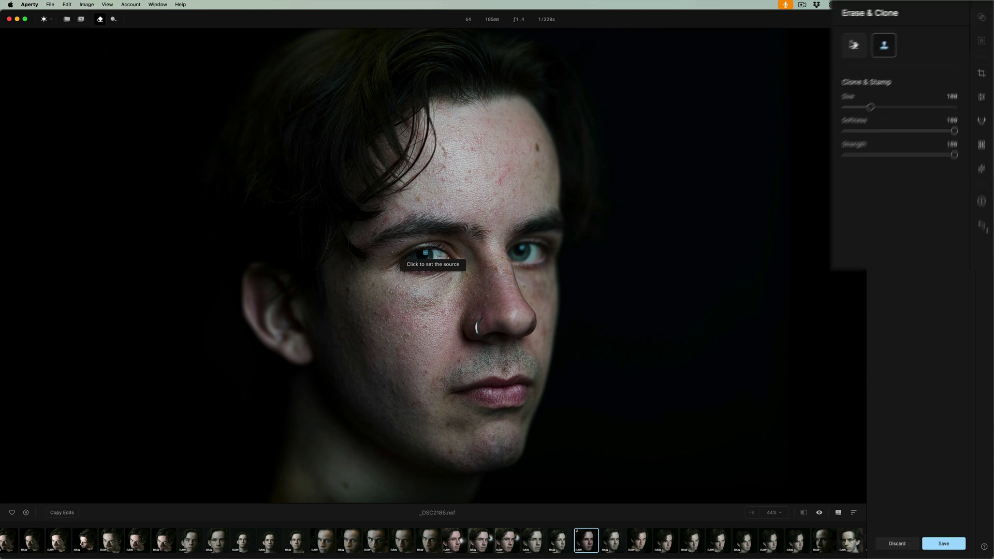
click(847, 47)
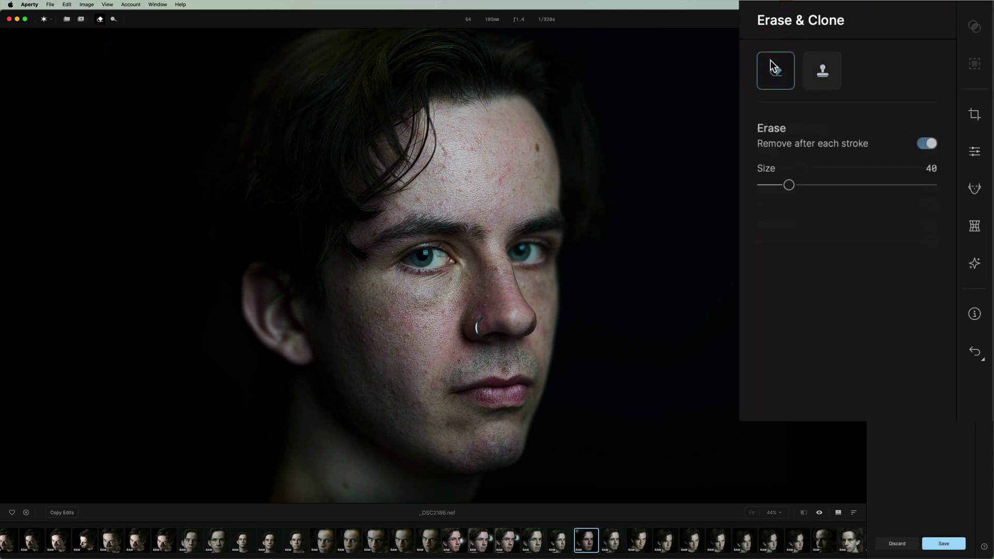
click(771, 61)
click(537, 148)
click(537, 165)
click(418, 199)
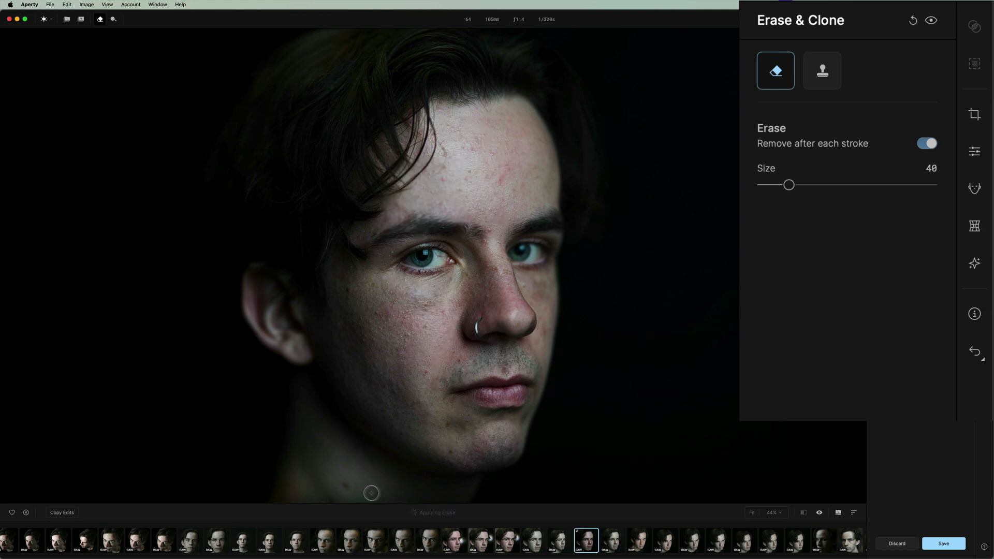
click(345, 484)
click(329, 496)
Shrink the eraser to size 28 and remove the chin, cheek and beside-nose blemishes
key(bracketleft)
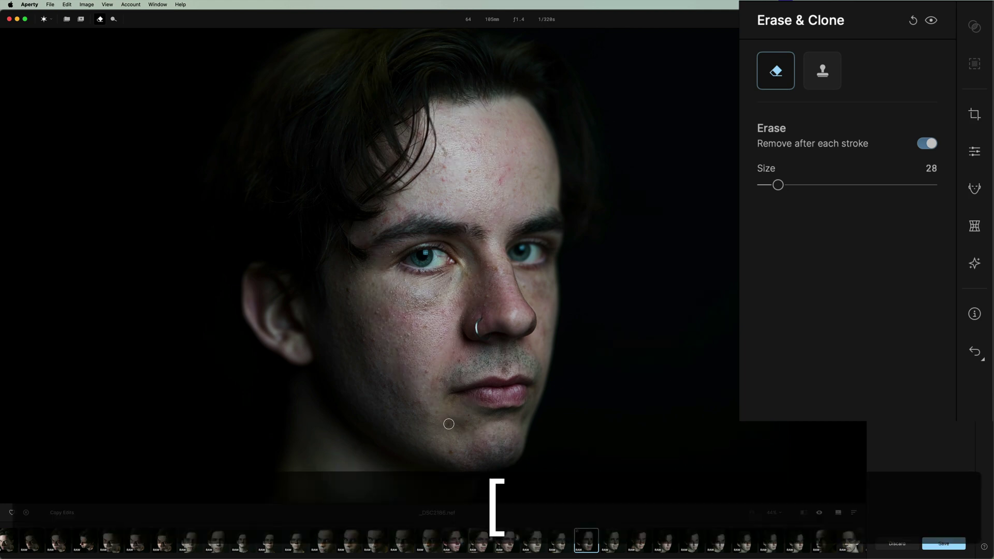
click(449, 424)
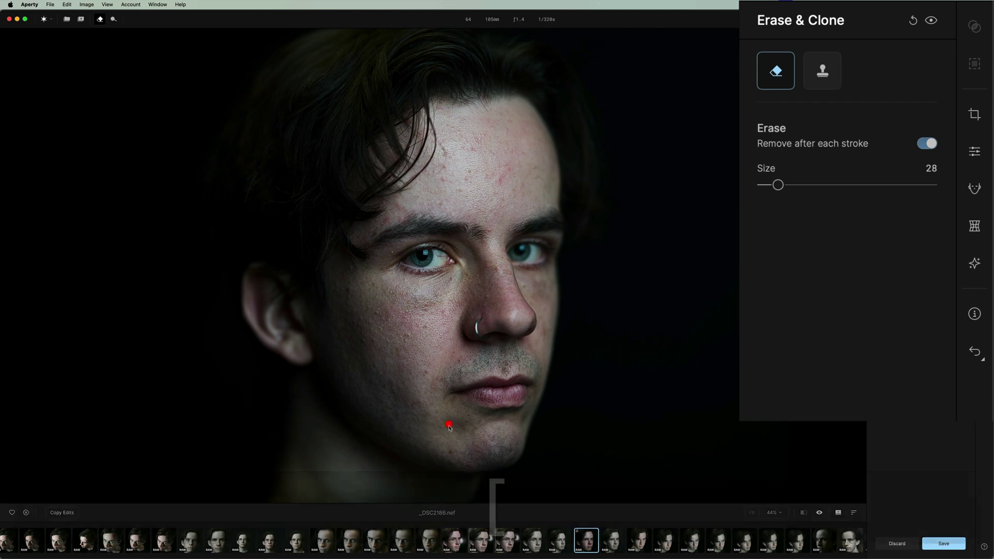
click(451, 451)
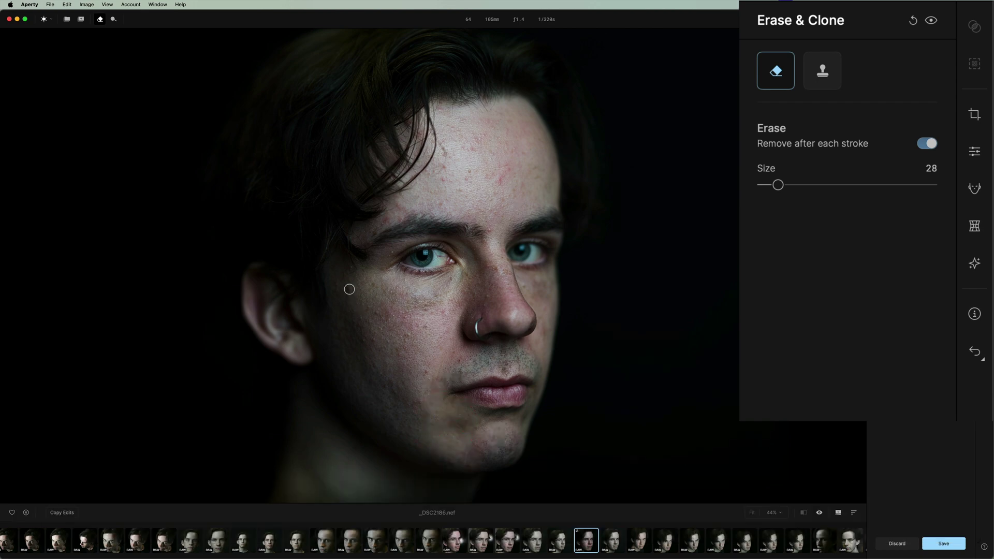
drag(348, 301, 348, 303)
drag(543, 325, 546, 339)
Disable removal after each stroke, mark two forehead spots, erase them together, then re-enable it
click(925, 145)
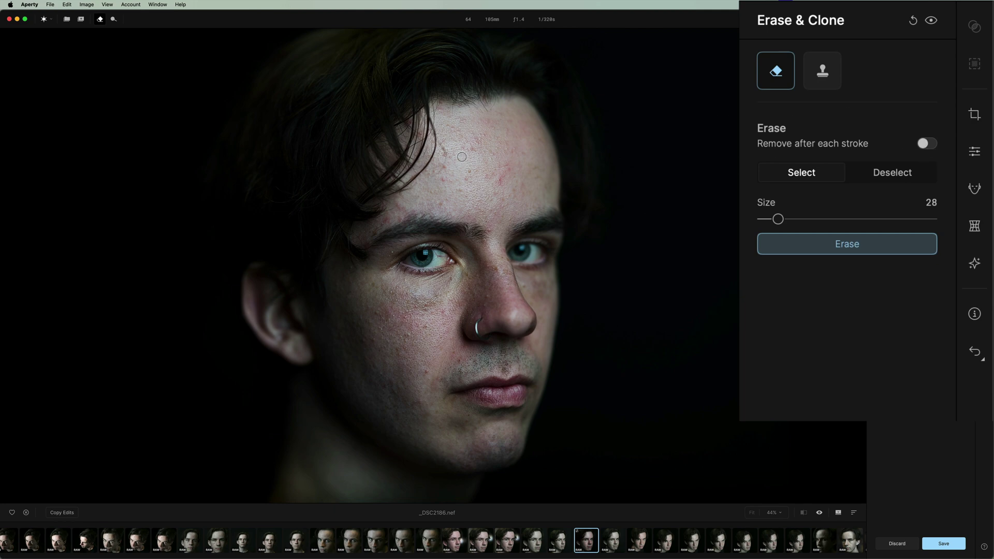
mouse_move(444, 149)
mouse_down()
mouse_move(443, 170)
mouse_move(428, 180)
mouse_up()
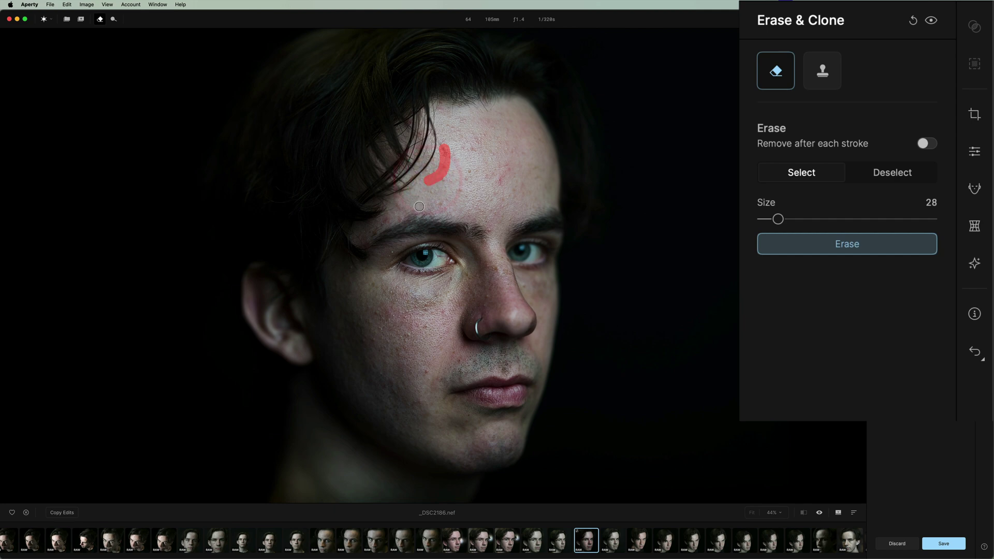
drag(500, 163, 501, 185)
click(847, 244)
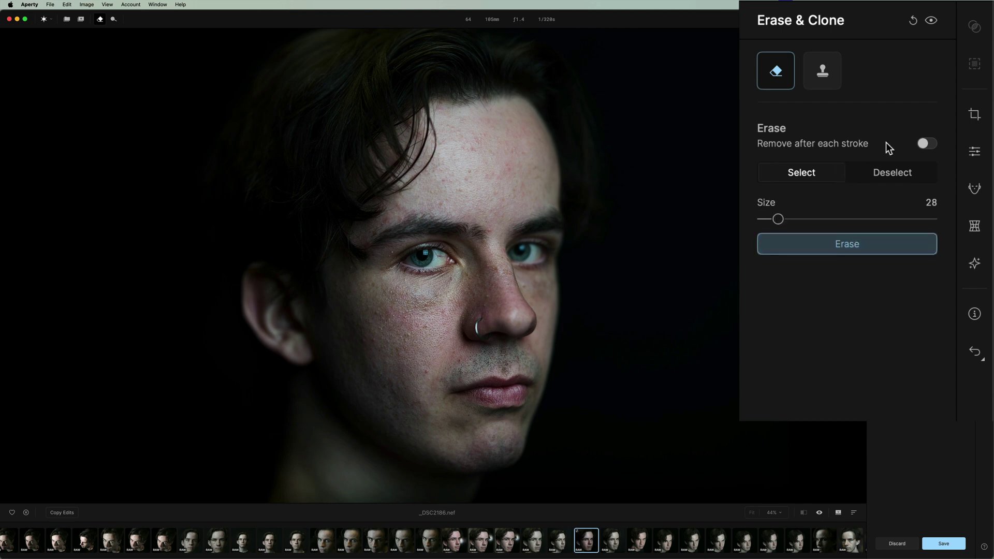
click(933, 144)
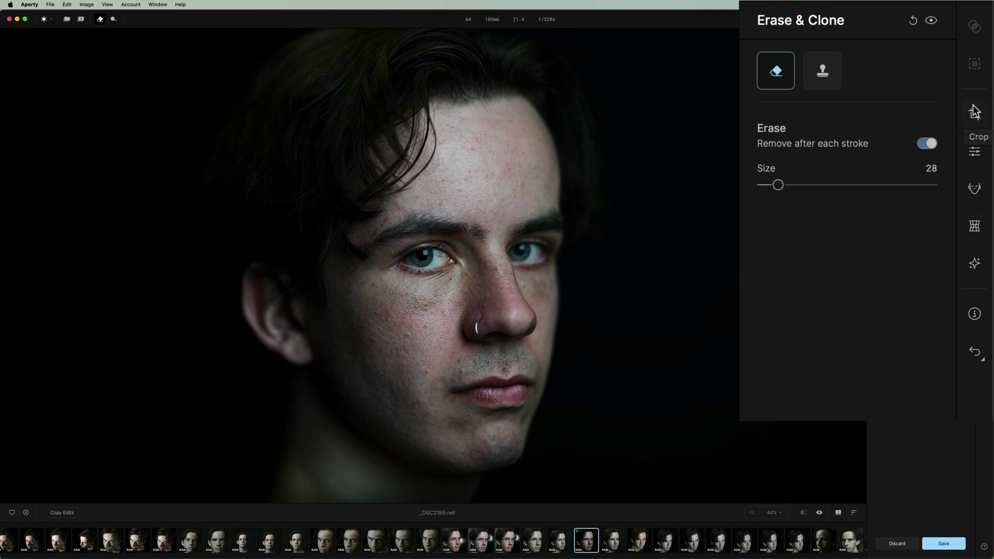
Preview the Adjustments, Crop, Retouch, Reshape, Creative and Info panels, closing each one afterwards
click(976, 151)
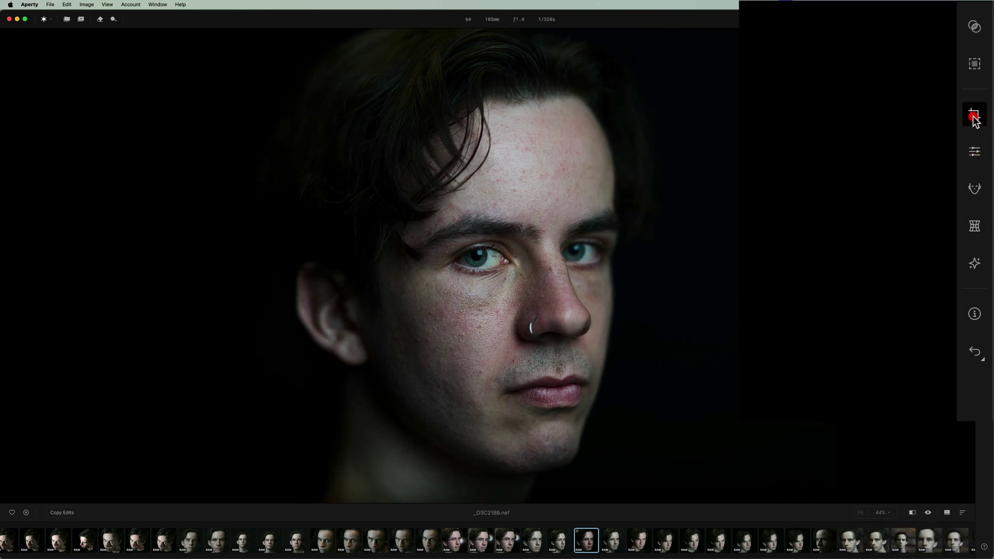
click(975, 116)
click(975, 117)
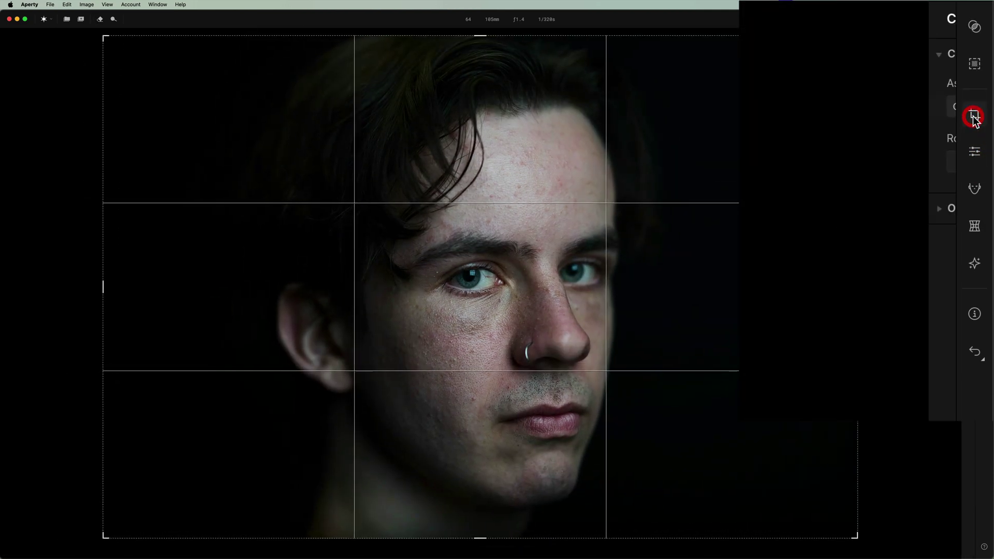
click(974, 190)
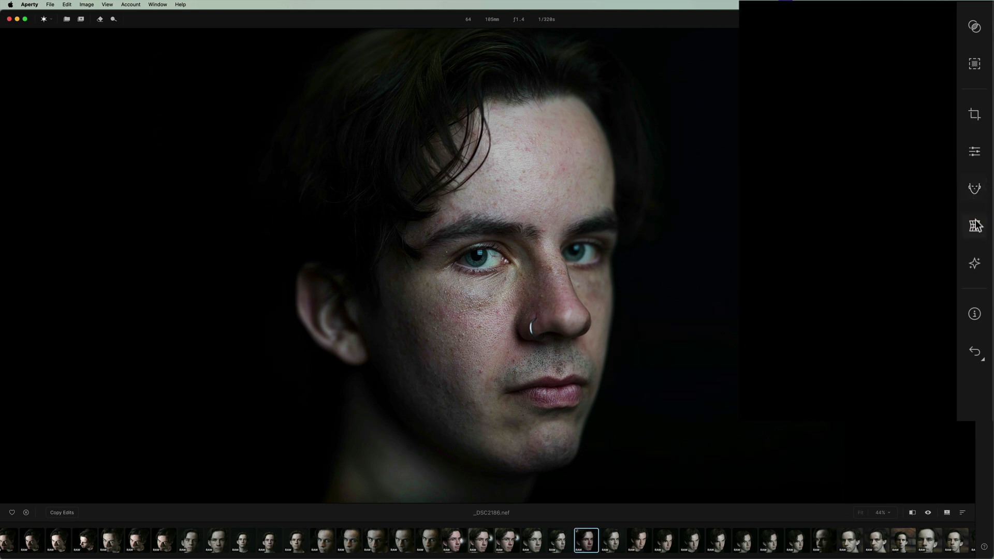
click(975, 226)
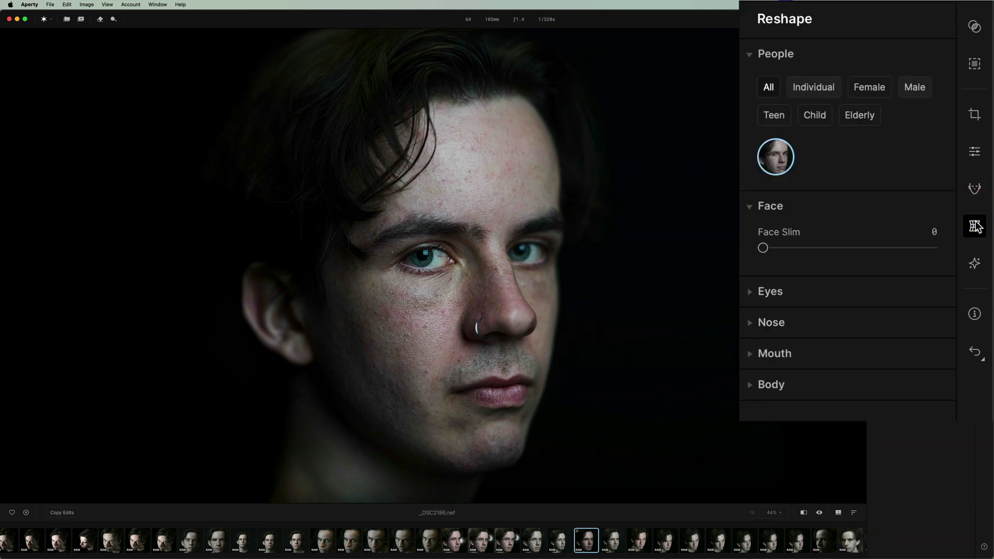
click(977, 228)
click(976, 263)
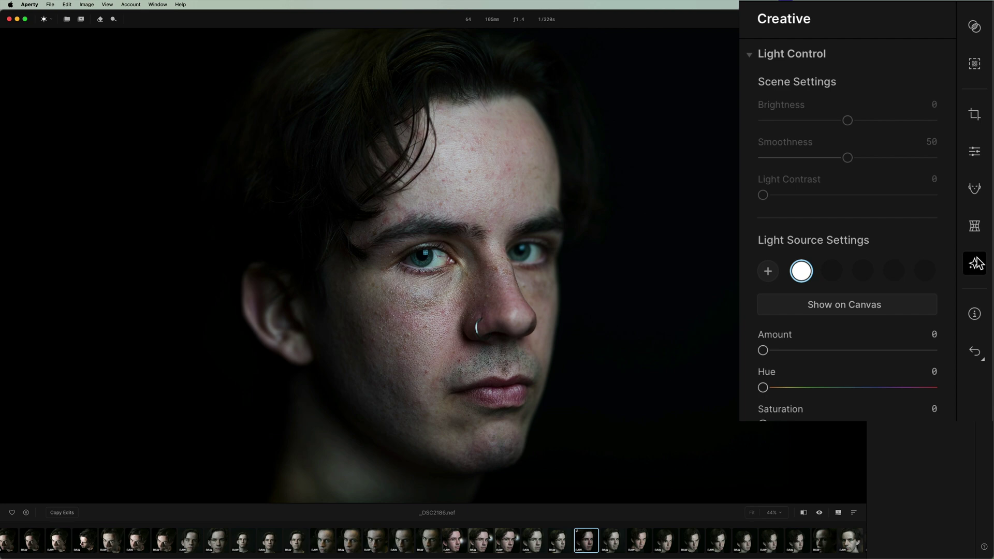
click(977, 263)
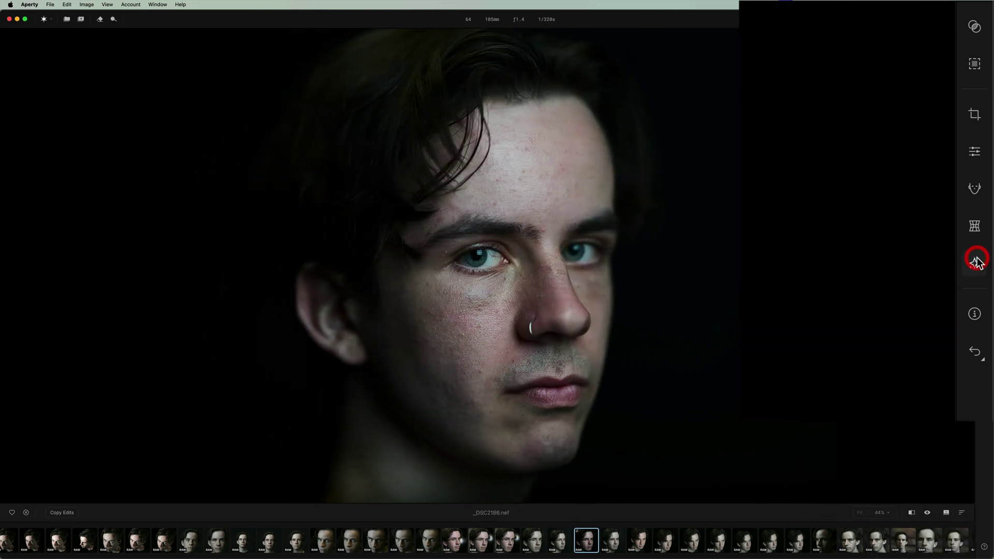
click(975, 315)
click(975, 318)
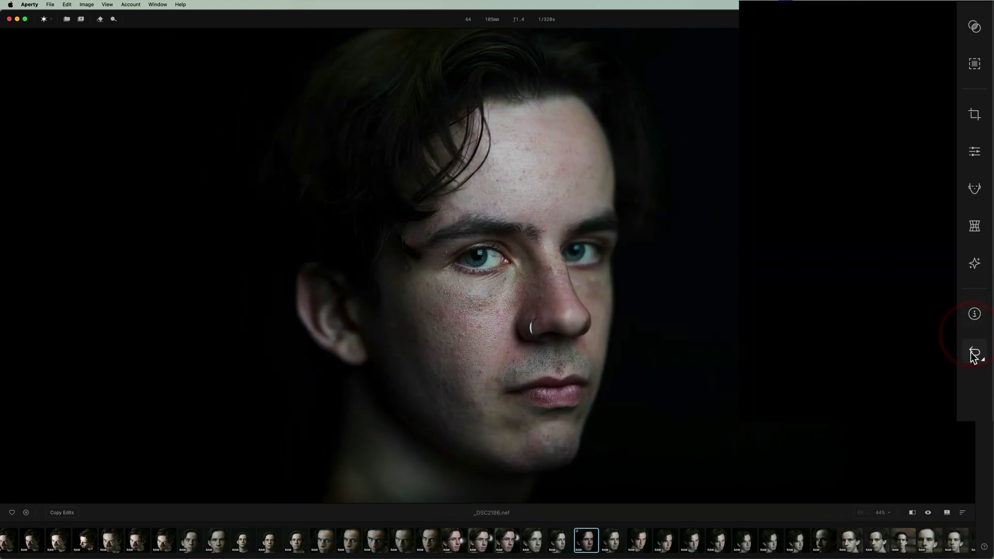
Glance at the Creative presets and masking options, then bring up the Retouch panel
click(976, 27)
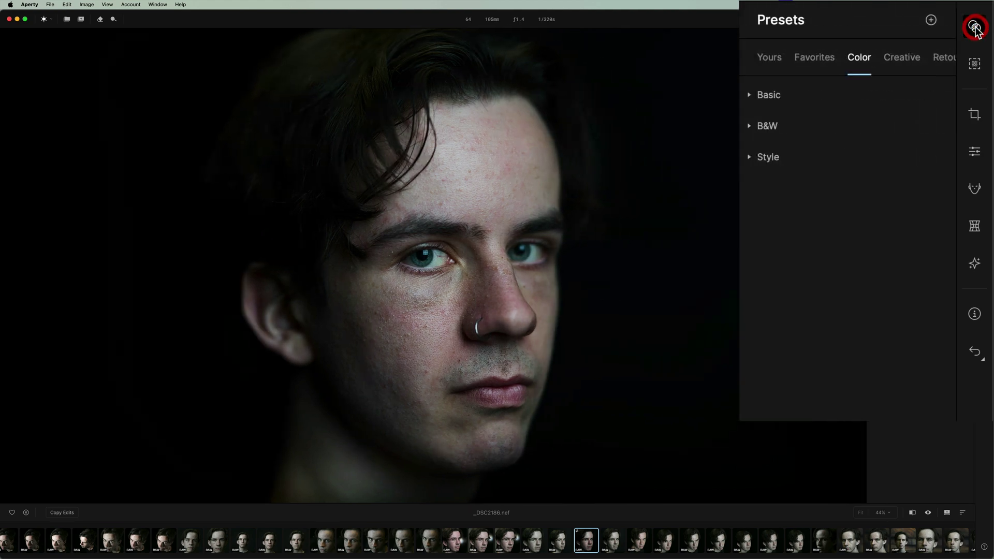
click(899, 52)
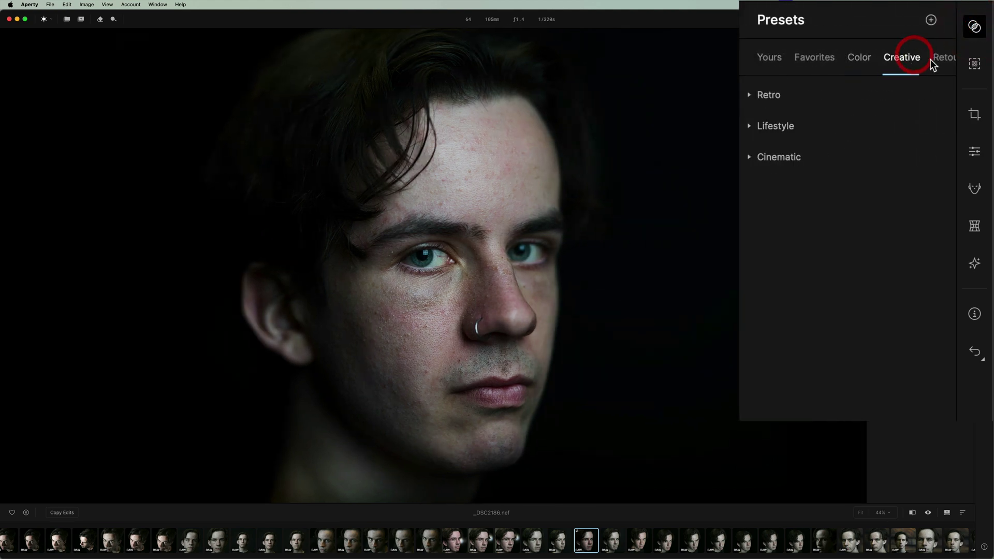
click(975, 63)
click(975, 64)
click(976, 63)
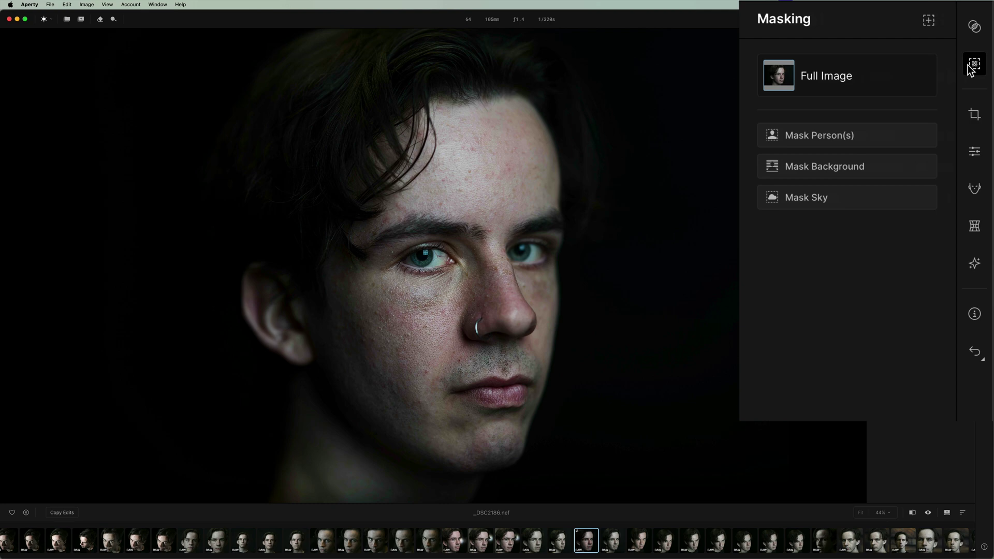
click(972, 67)
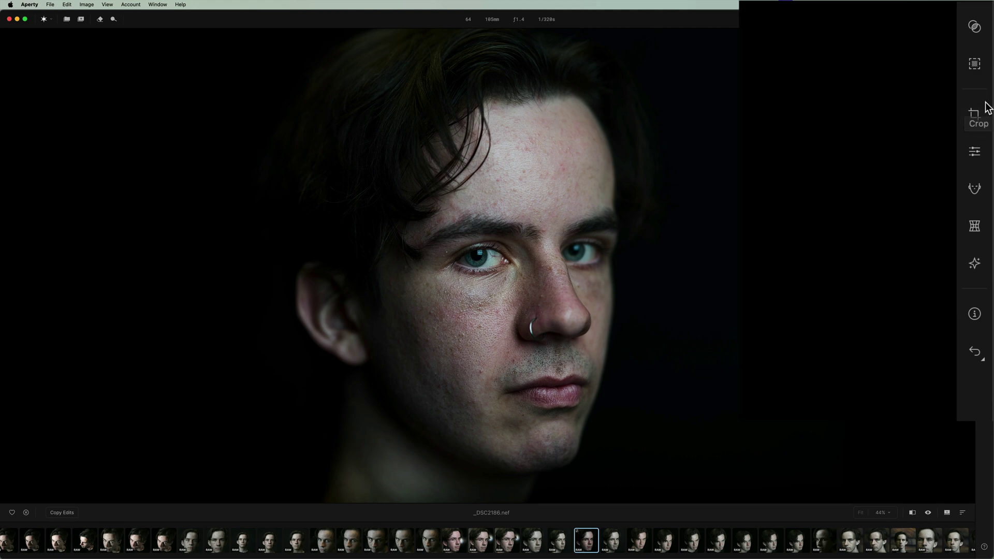
click(974, 188)
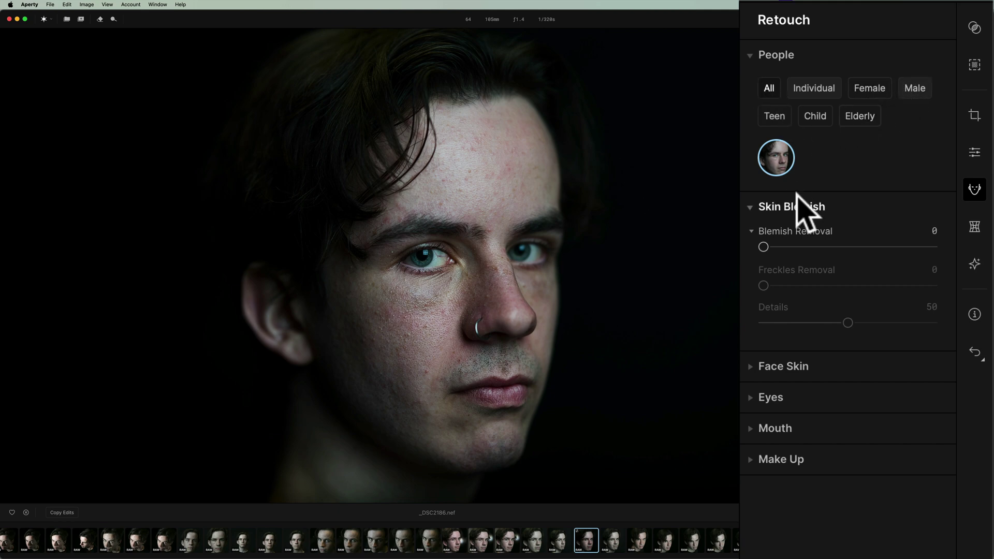
Set Skin Blemish Removal to 50 on the portrait's face
click(751, 207)
click(751, 207)
click(752, 232)
click(753, 232)
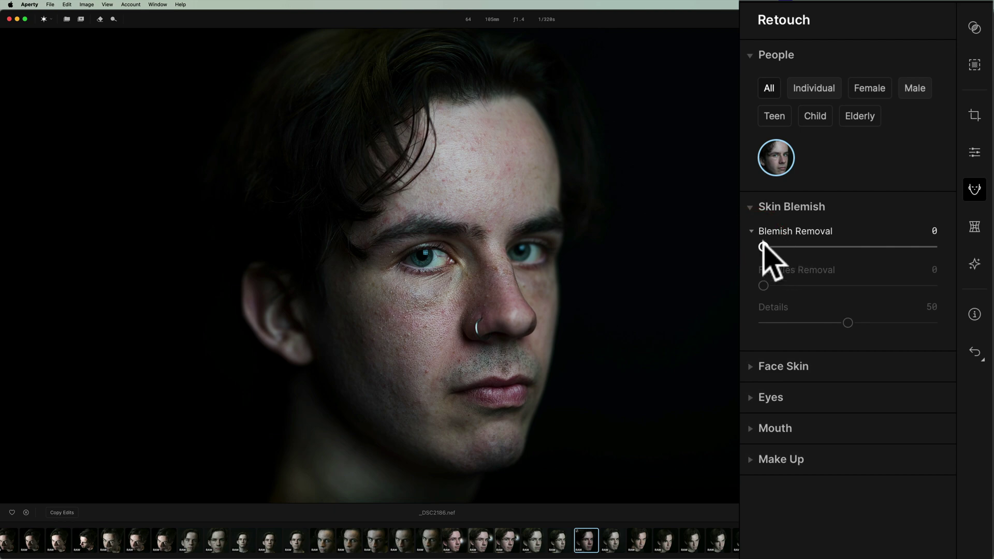
drag(762, 246, 850, 247)
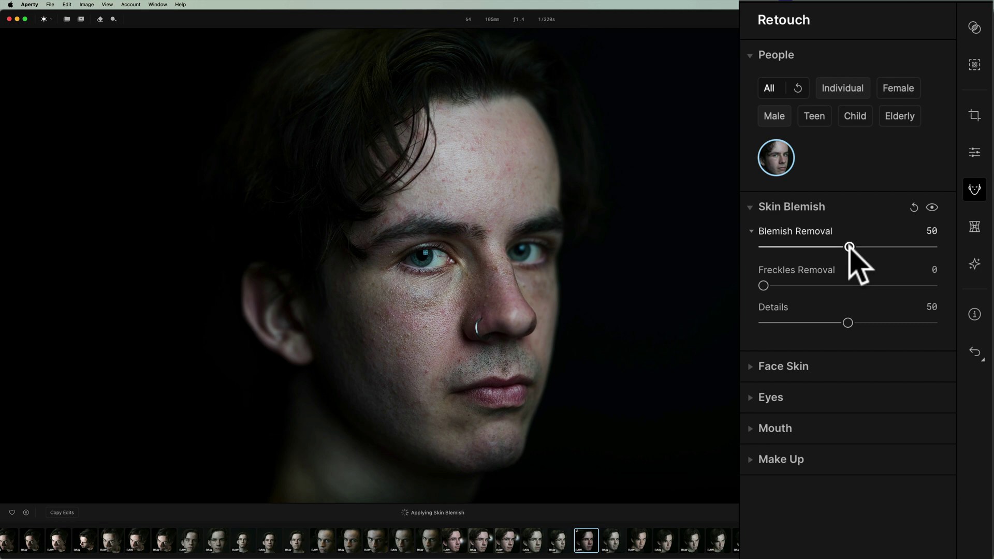
Set Face Skin Smoothing to 50 and compare against the original with the \ key
click(750, 367)
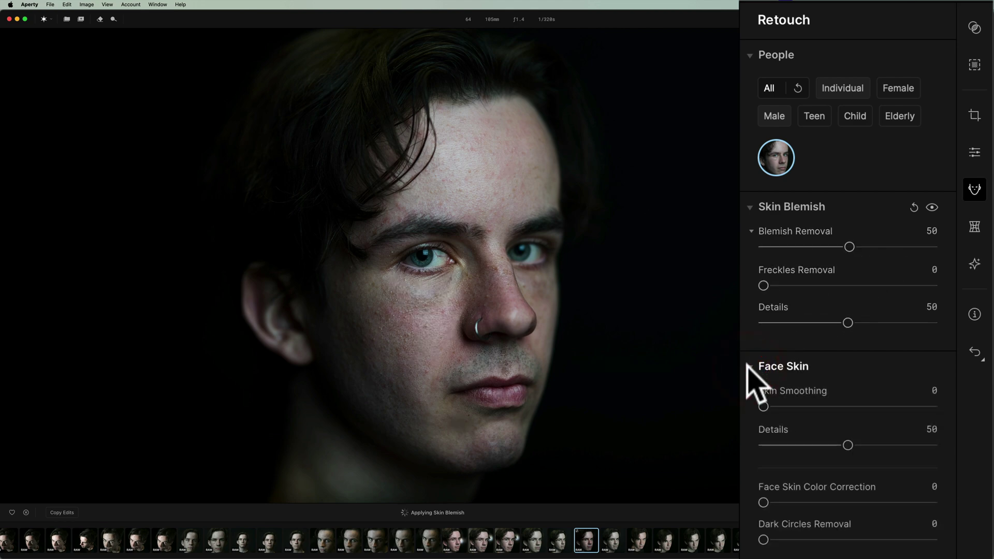
drag(766, 407, 858, 400)
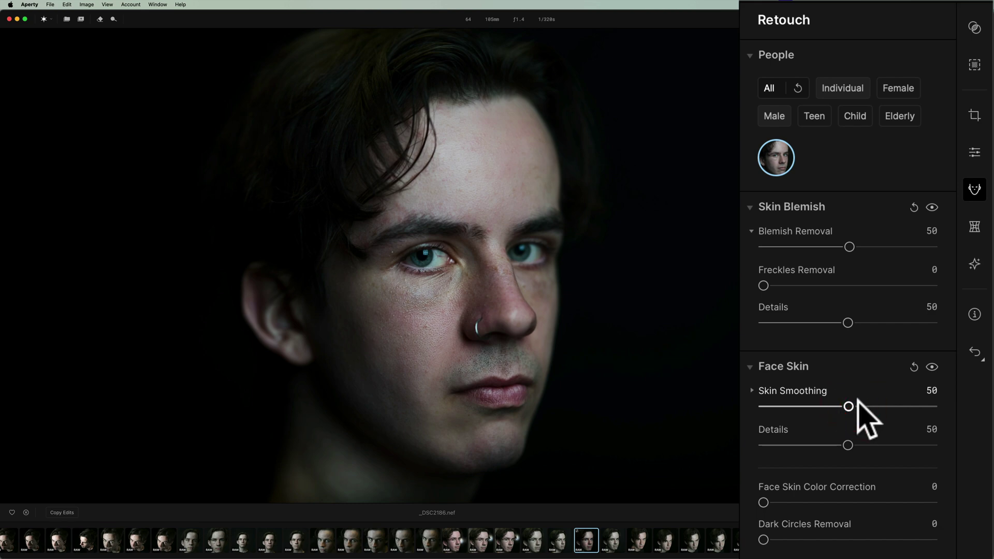
key(backslash)
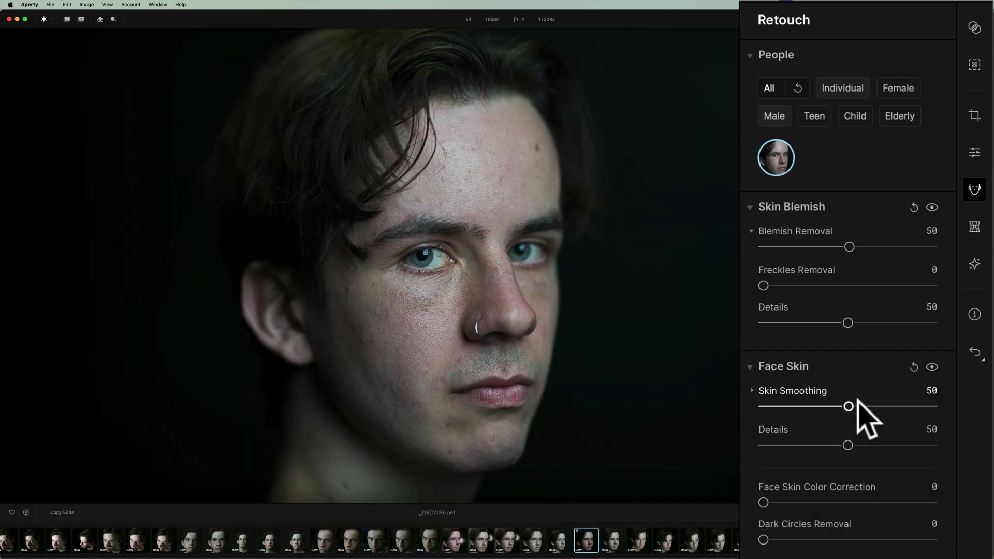
key(backslash)
key(backslash)
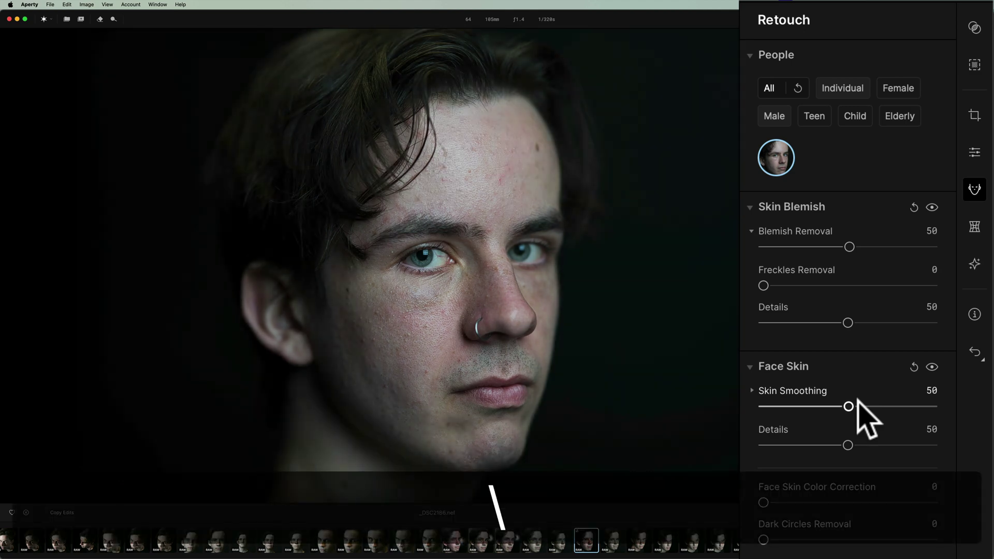
key(backslash)
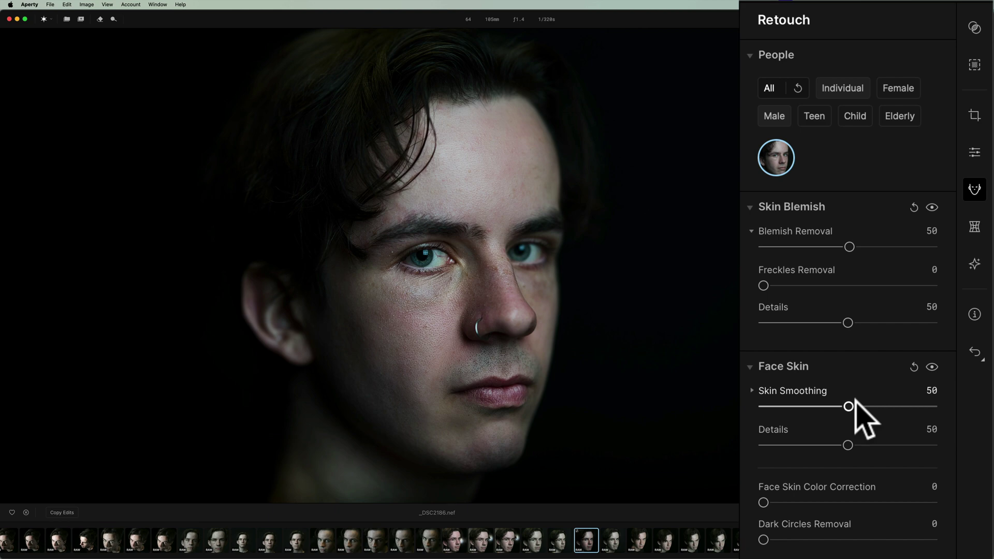
Toggle the Face Skin and Blemish Removal adjustments off and on to compare their effect
click(933, 367)
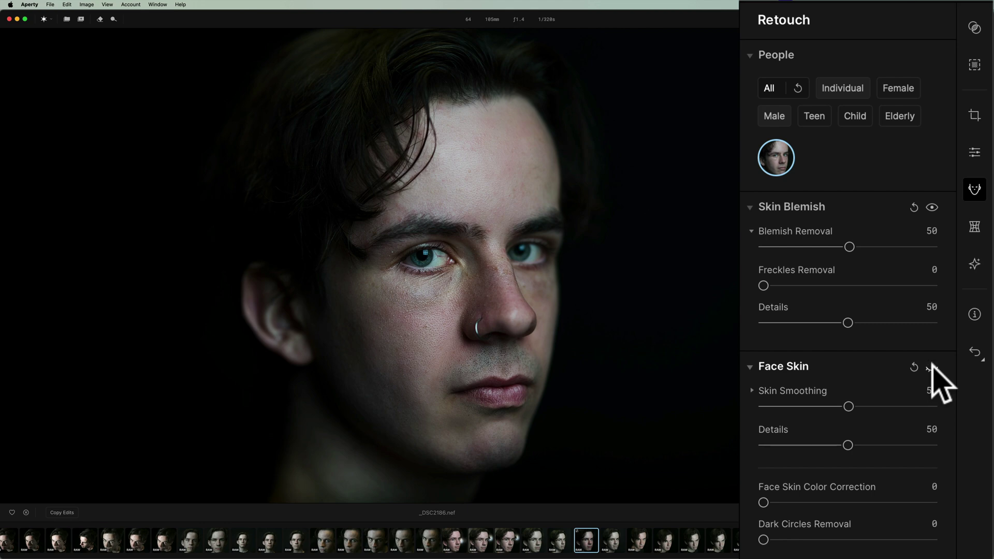
click(933, 367)
click(935, 365)
click(932, 367)
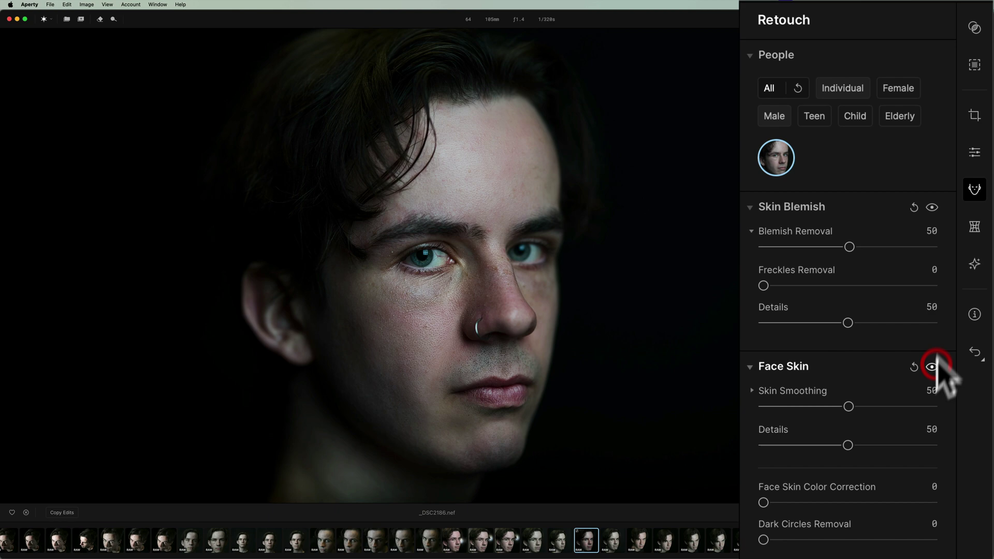
click(931, 208)
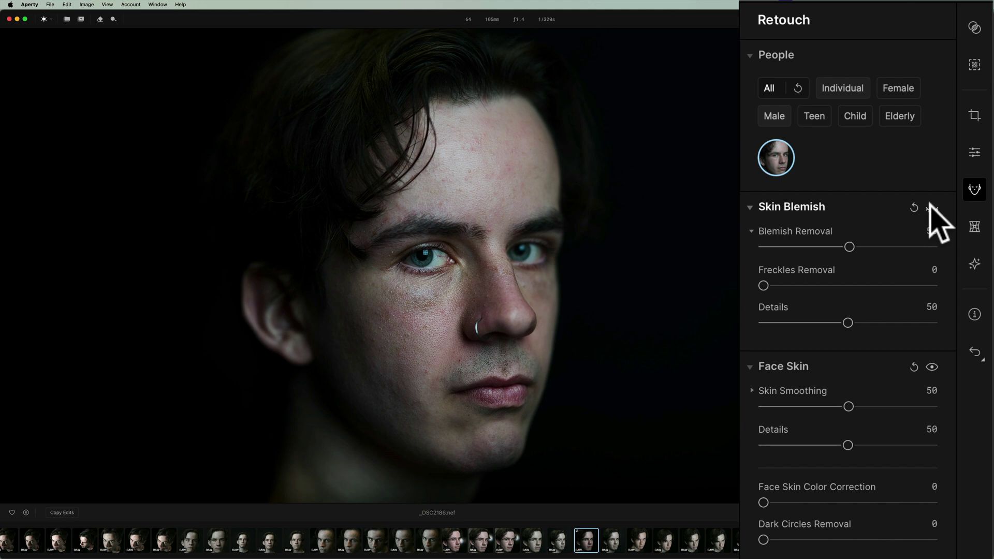
click(932, 207)
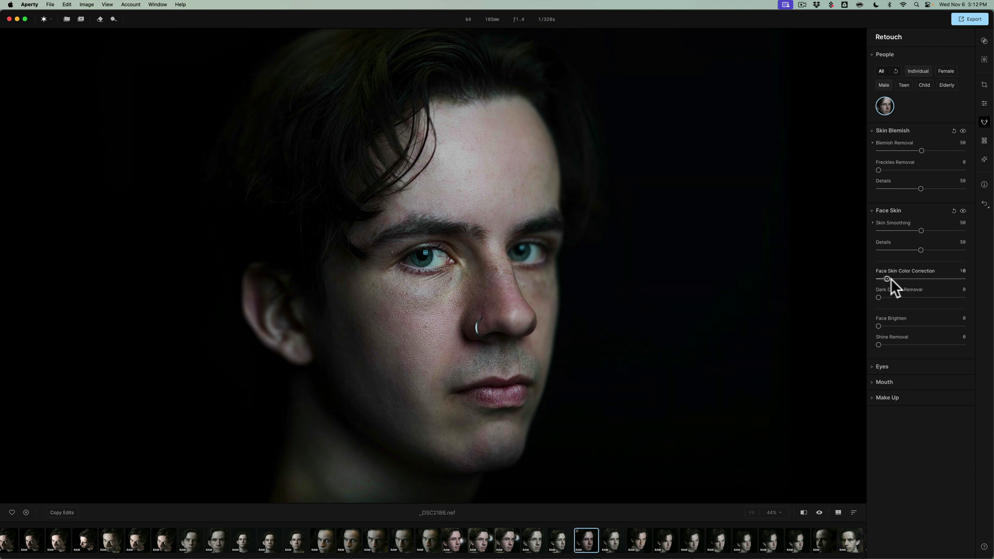
Set Face Skin Color Correction 82, Dark Circles Removal 83, Face Brighten 48 and Shine Removal 28
click(948, 280)
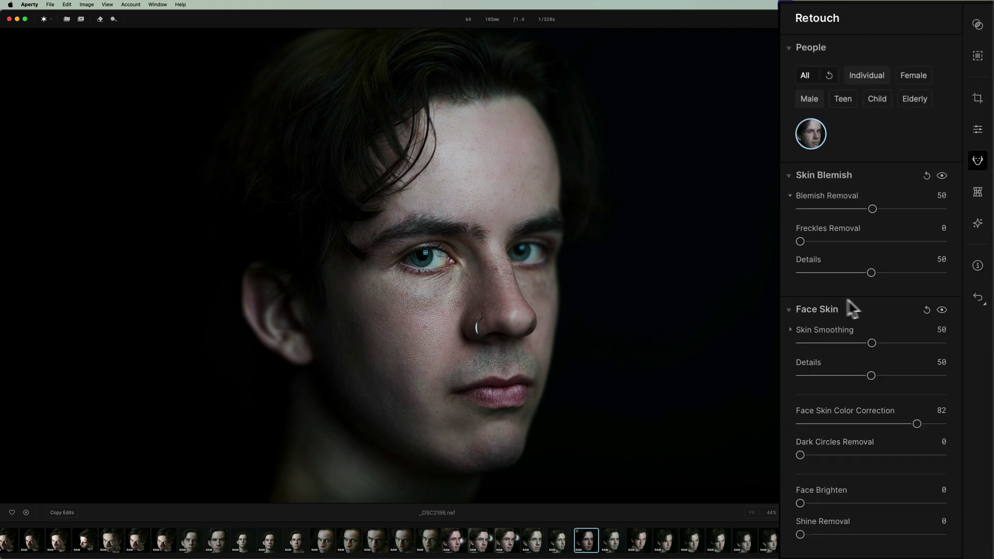
drag(801, 455, 918, 462)
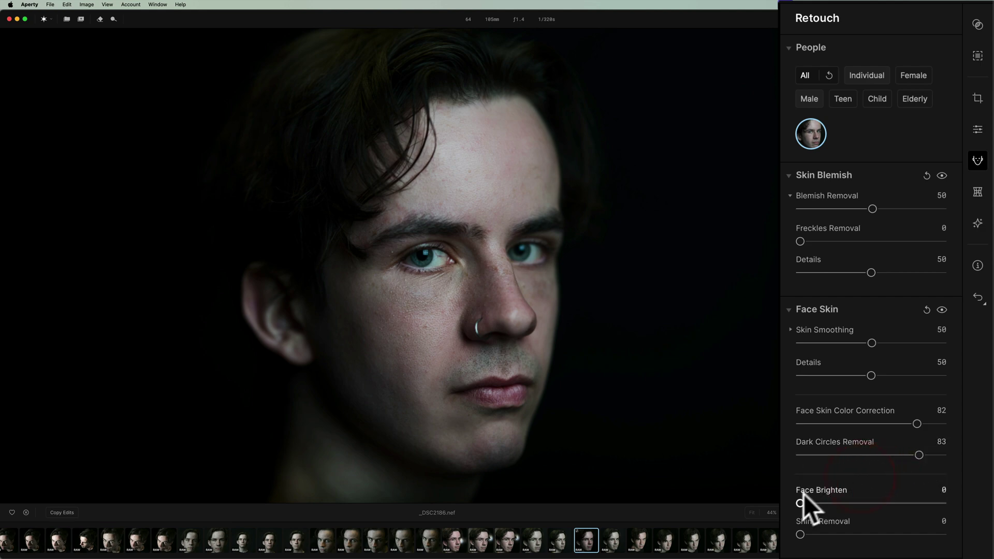
drag(803, 502, 868, 503)
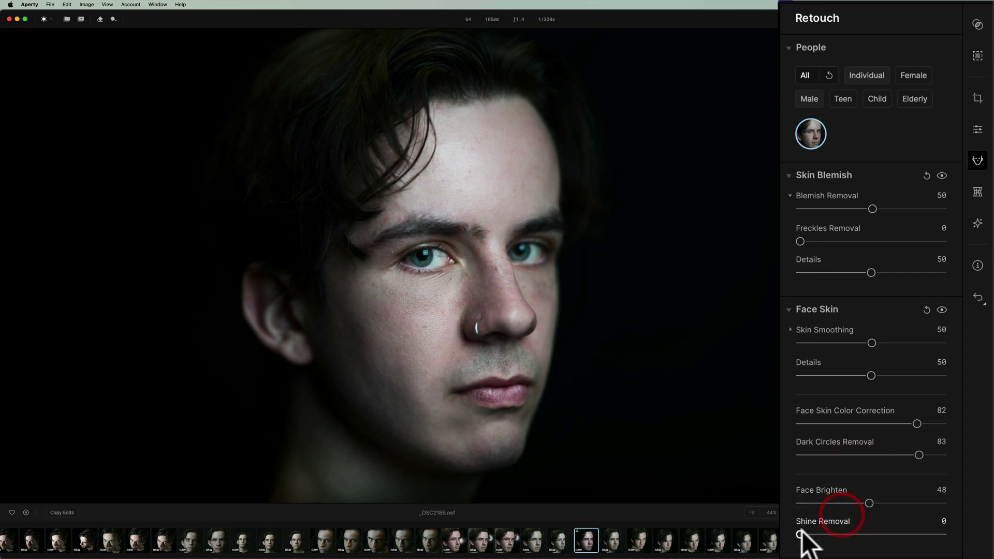
drag(800, 534, 839, 534)
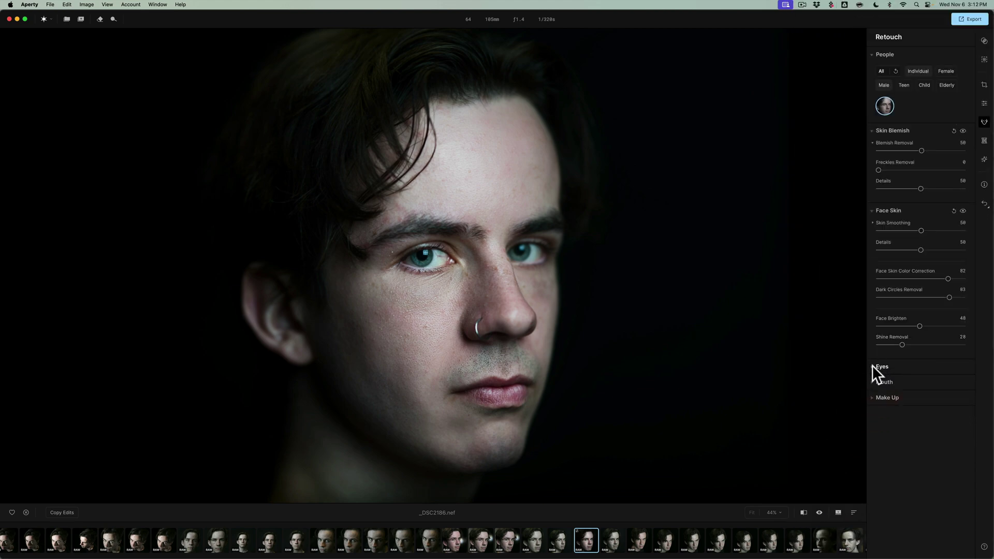
Collapse the skin sections, expand Eyes, try Green and Blue irises, then choose Original Iris
click(873, 211)
click(872, 130)
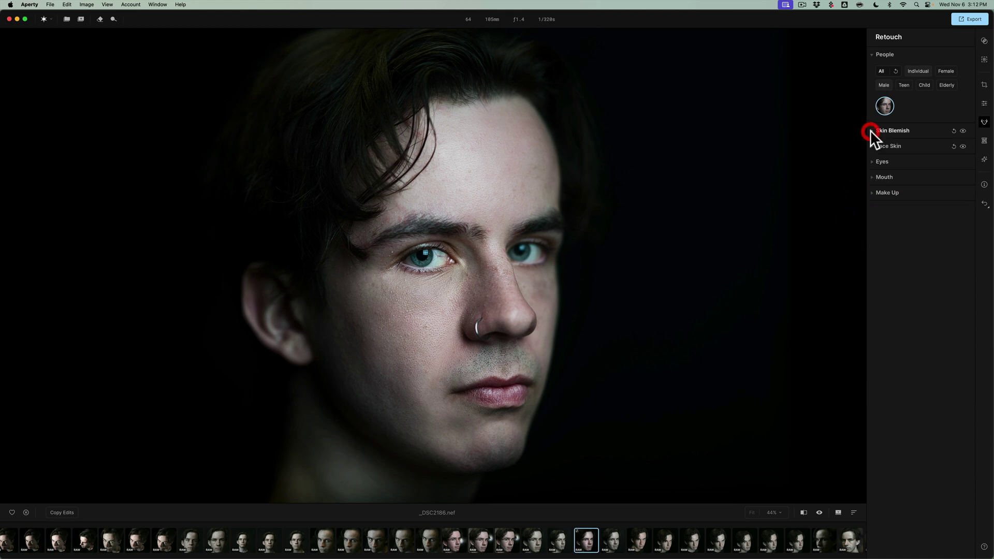
click(873, 160)
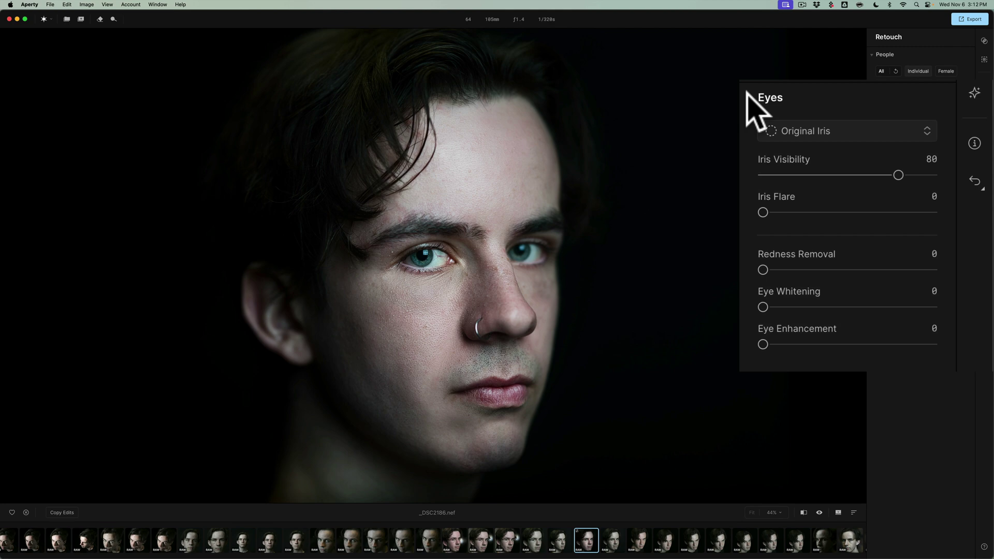
click(925, 150)
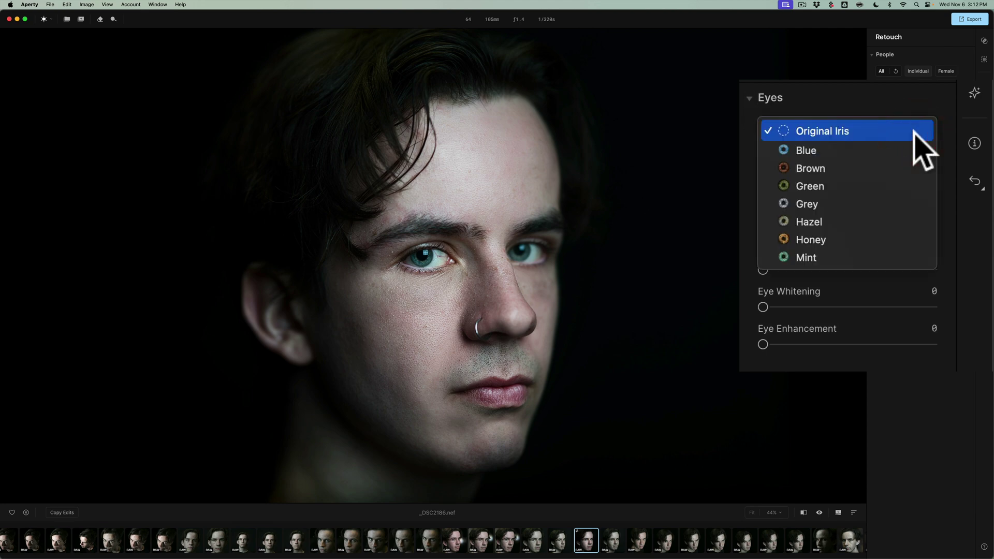
click(826, 184)
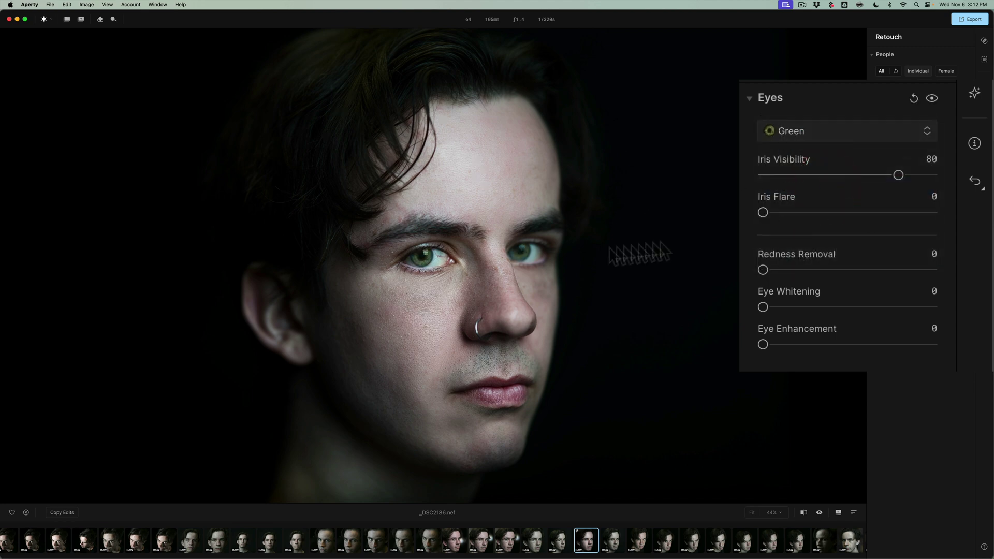
click(808, 133)
click(807, 150)
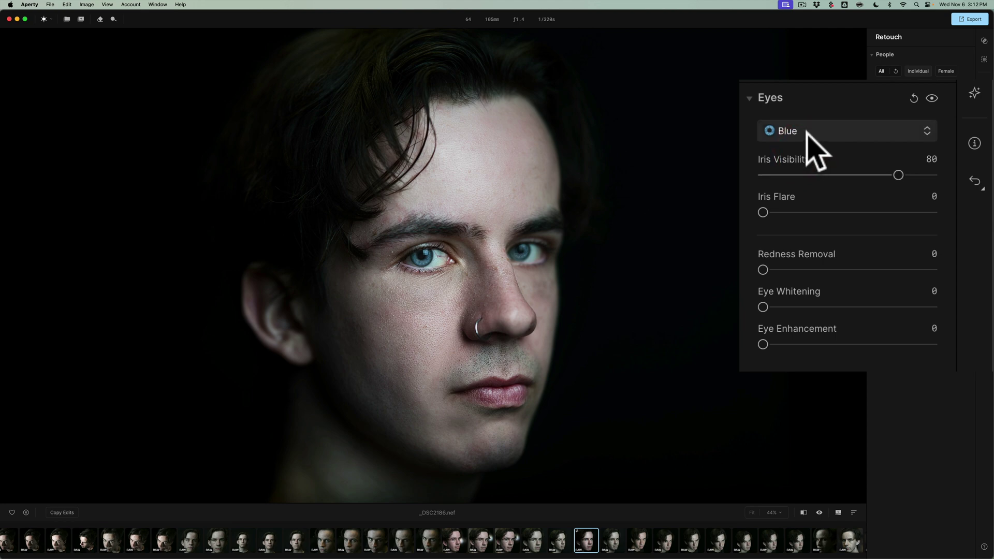
click(807, 132)
click(812, 131)
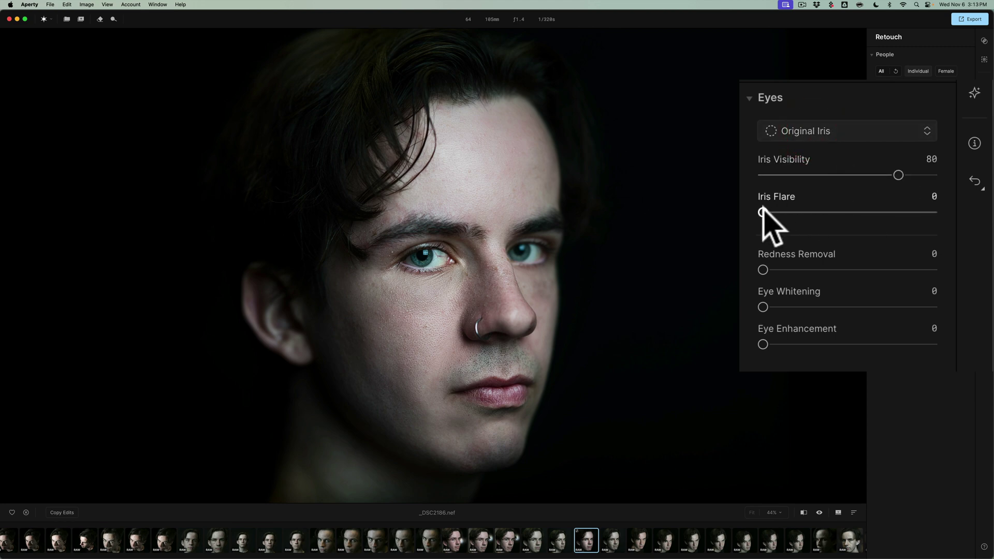
Set Iris Flare 53, Redness Removal 100, Eye Whitening 54 and Eye Enhancement 65
drag(764, 213, 859, 213)
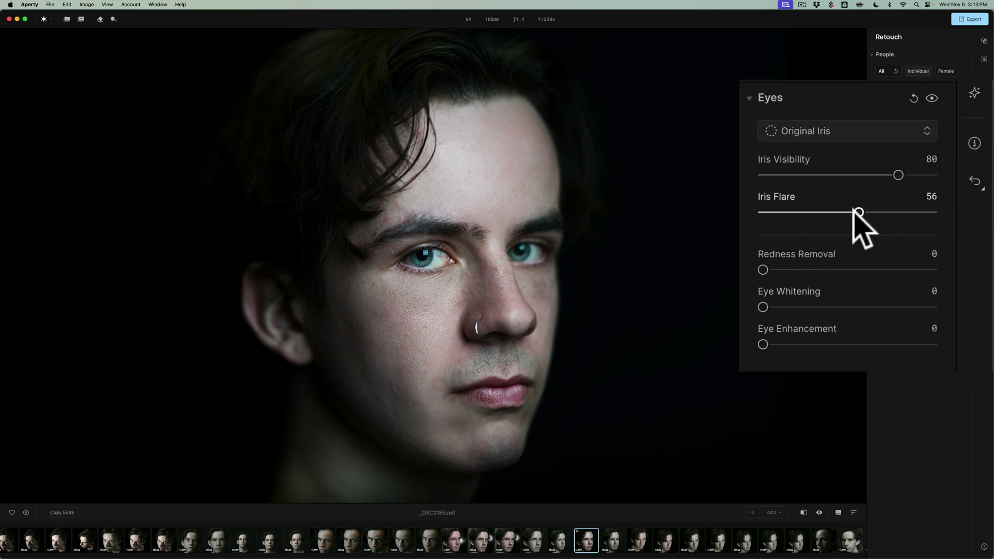
mouse_move(860, 212)
mouse_down()
mouse_move(896, 212)
mouse_move(844, 212)
mouse_move(922, 212)
mouse_move(854, 212)
mouse_up()
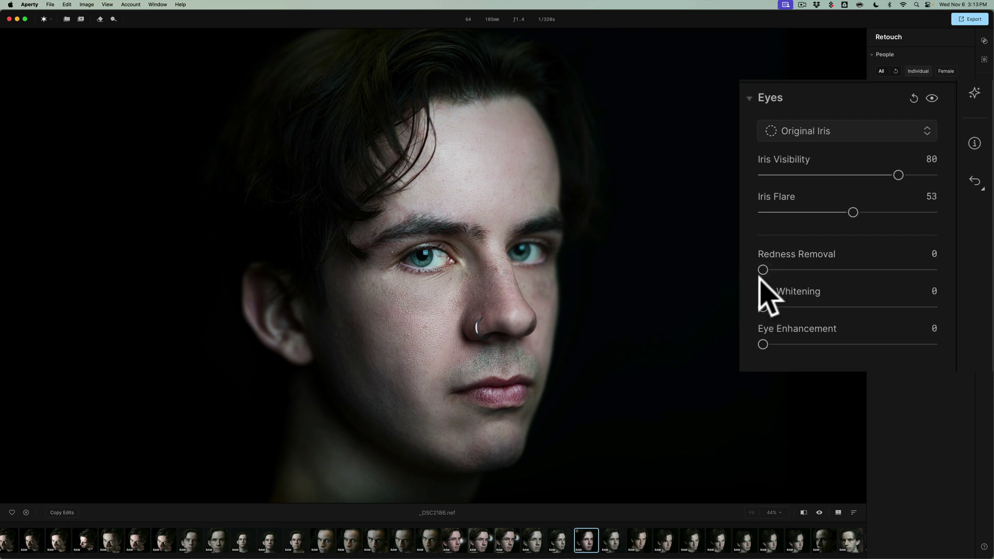
drag(763, 270, 932, 270)
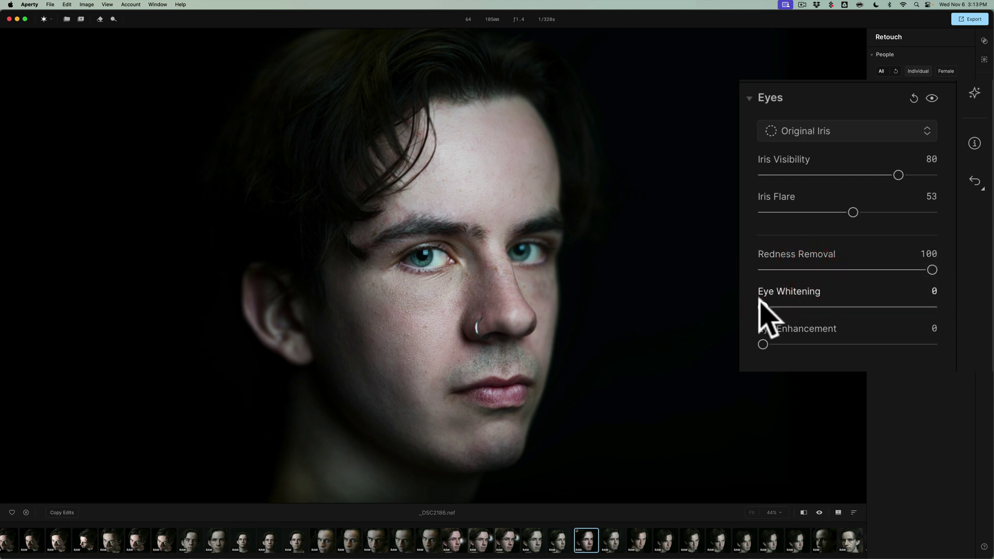
drag(763, 307, 854, 307)
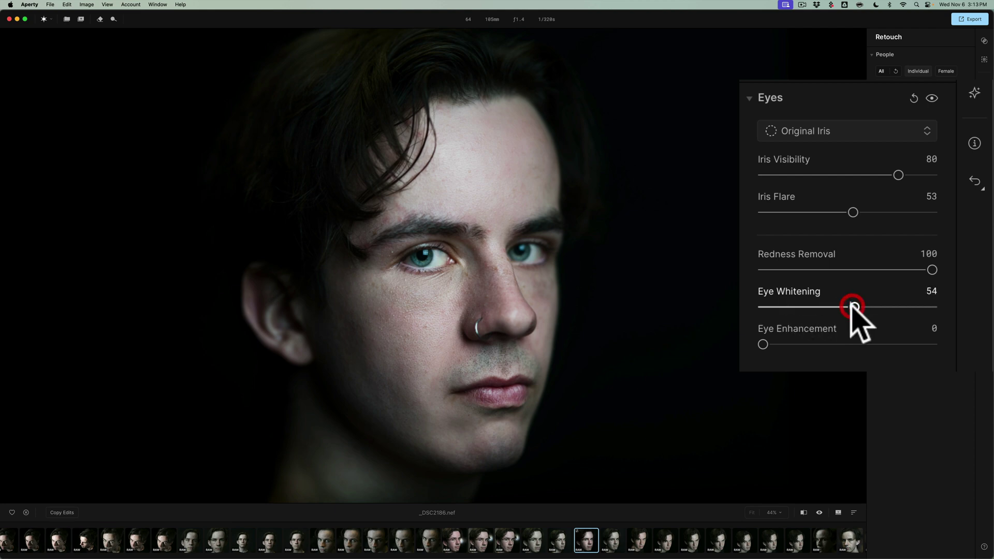
drag(763, 345, 872, 336)
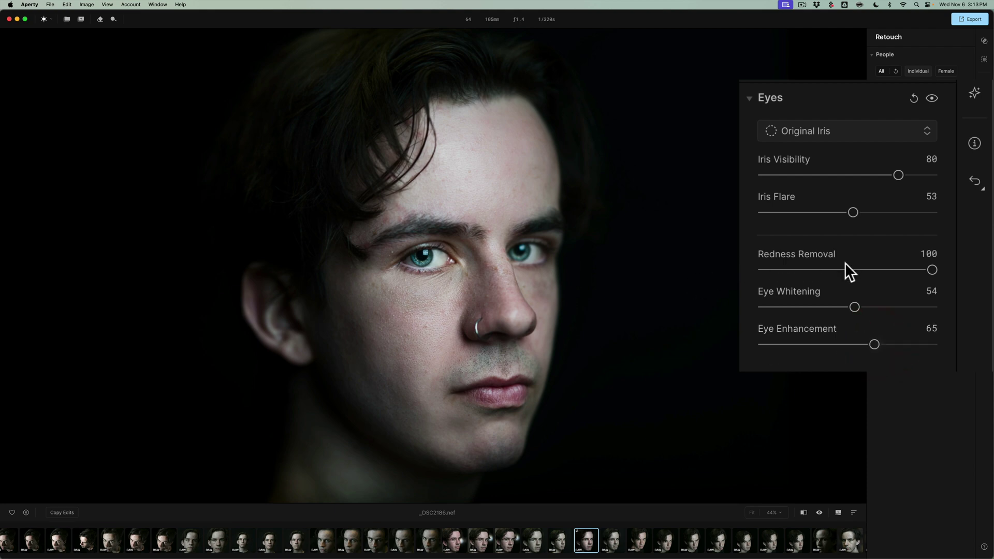
Compare with the original, then collapse Eyes after viewing the Mouth and Make Up sections
key(backslash)
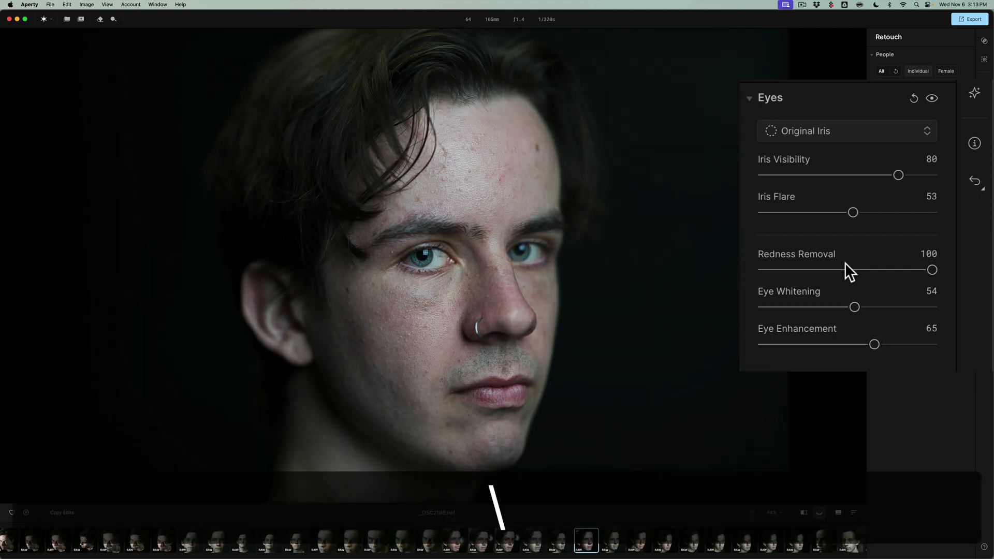
key(backslash)
key(backslash)
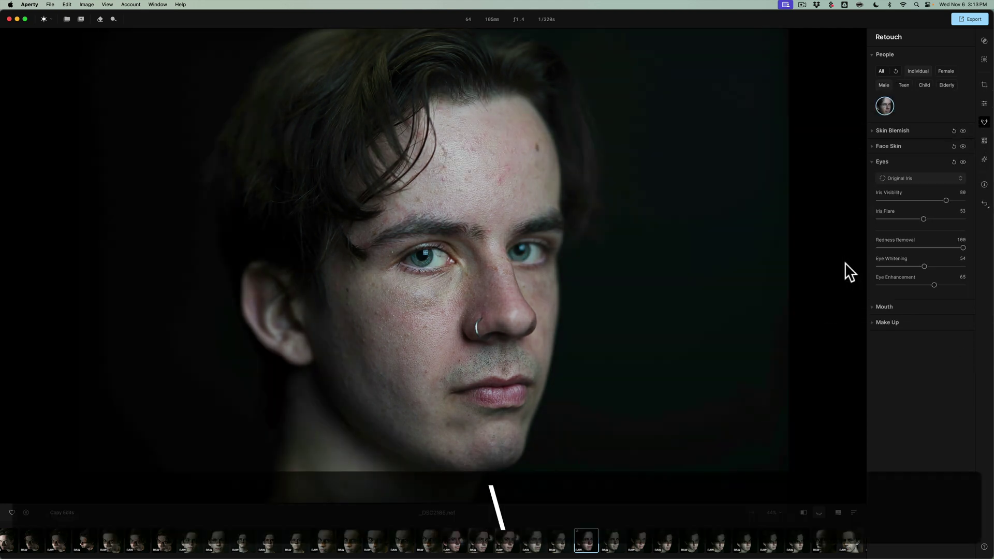
key(backslash)
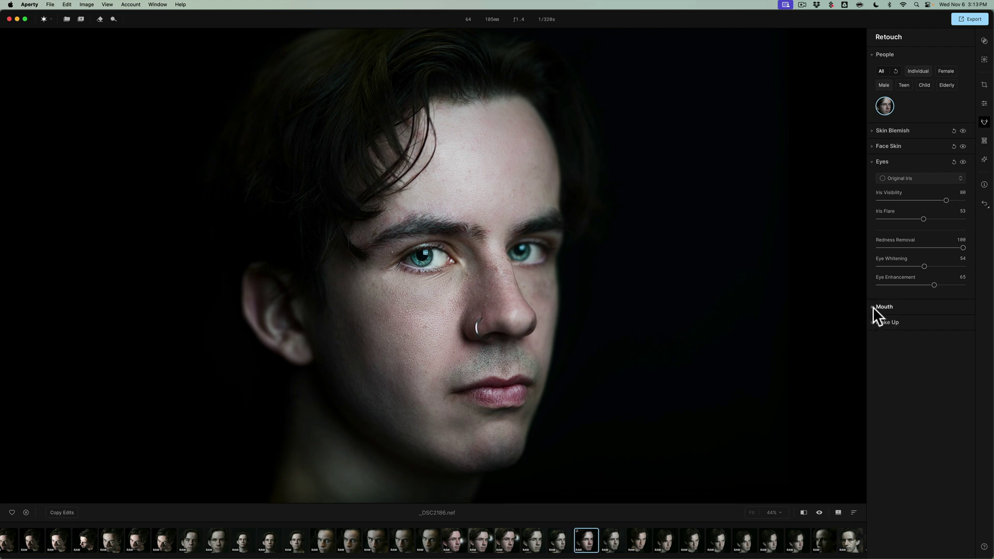
click(873, 162)
click(873, 177)
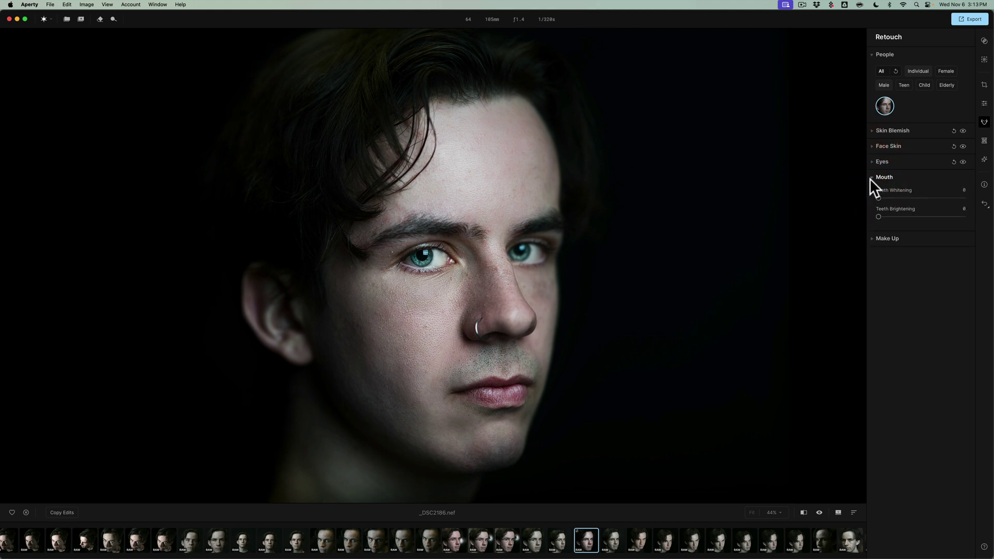
click(873, 178)
click(872, 193)
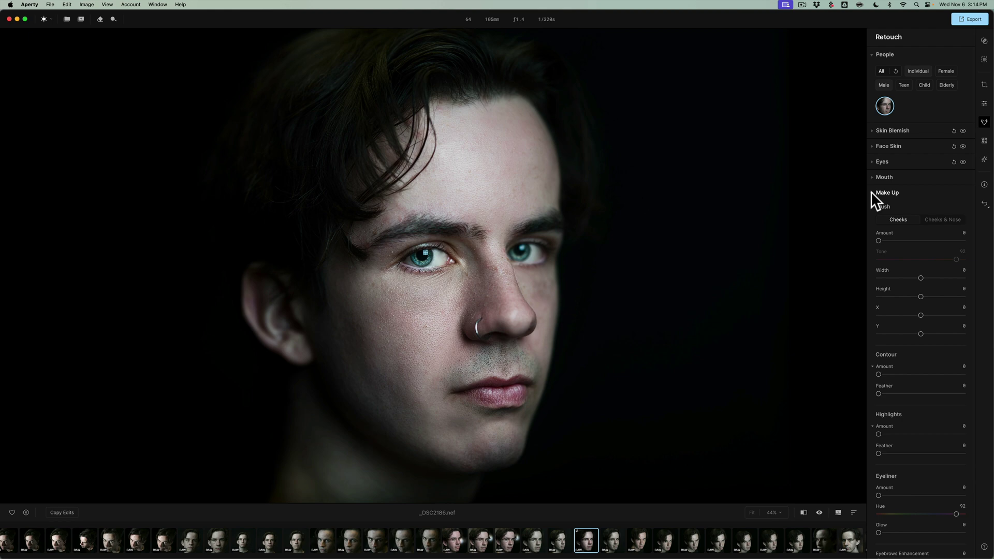
click(872, 194)
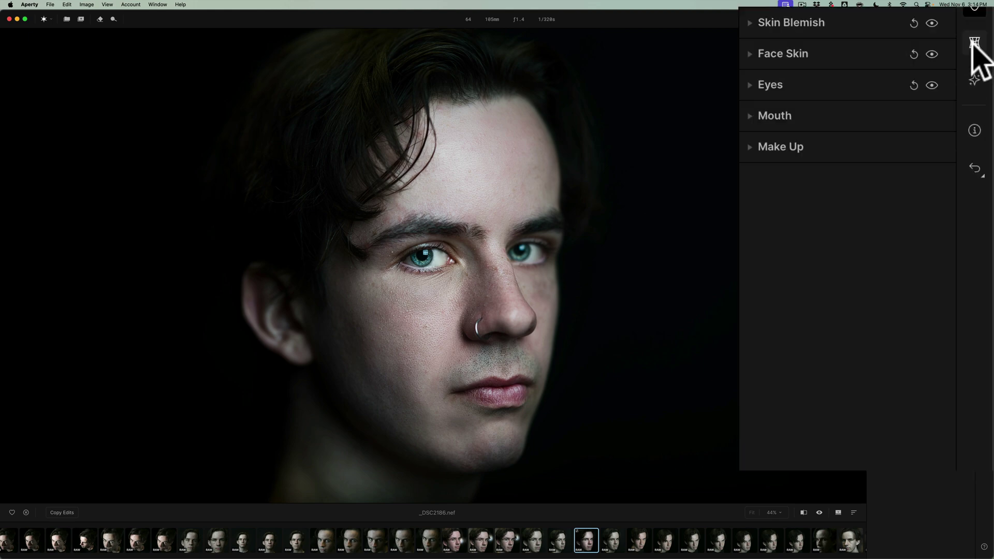
In the Face/Body reshape tools, try Face Slim and reset it to 0
click(974, 43)
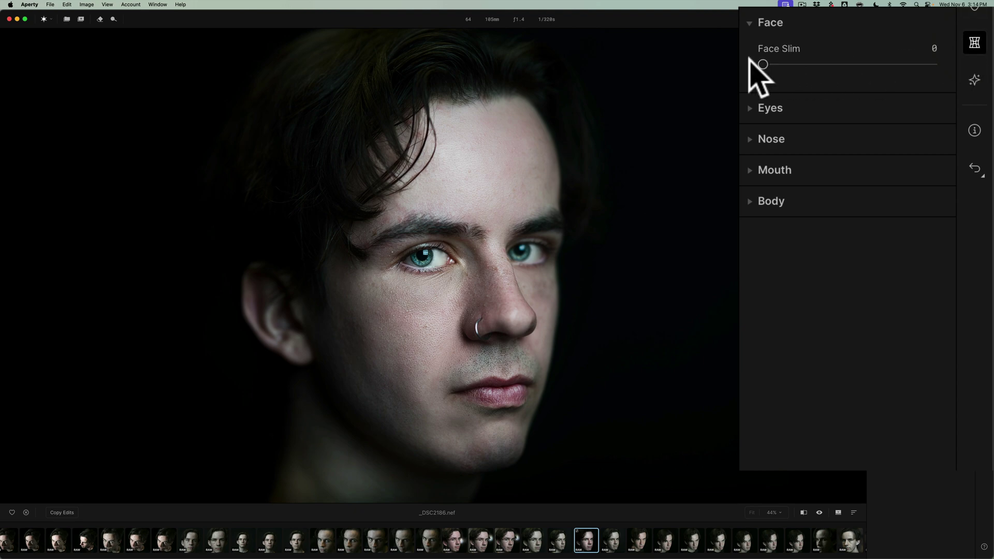
drag(762, 65, 819, 64)
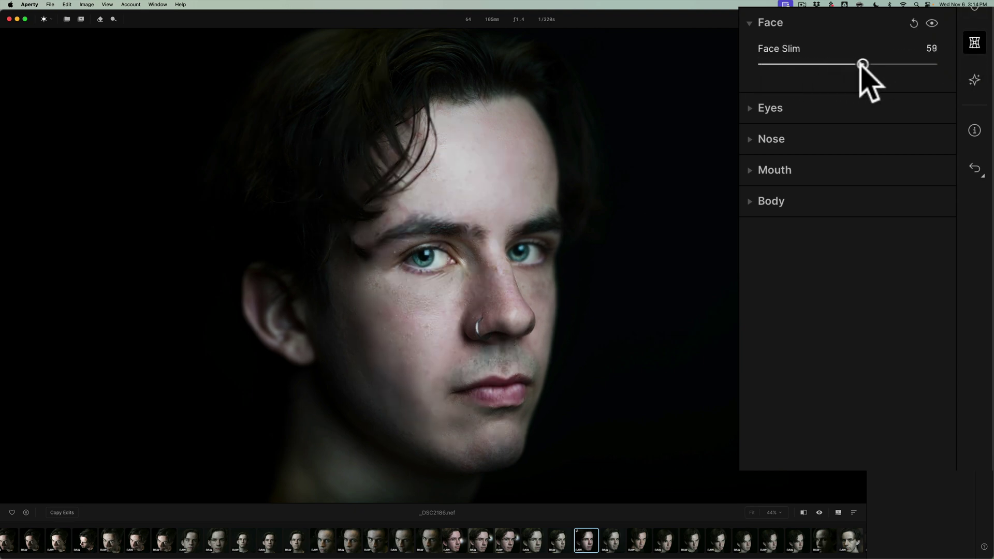
drag(862, 66, 761, 66)
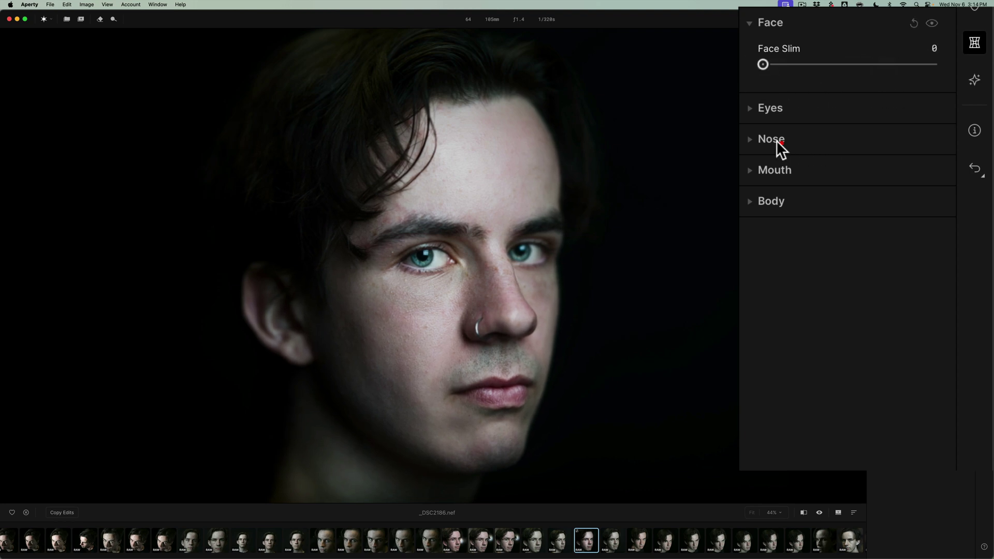
click(755, 26)
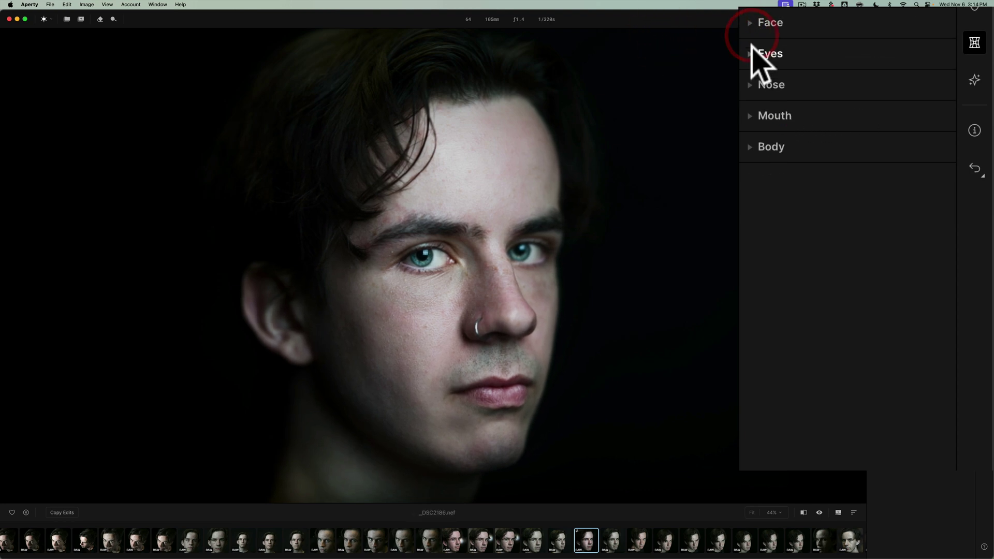
Enlarge the eyes with Shape 7, and try then reset Eyebrows Arch to 0
click(753, 53)
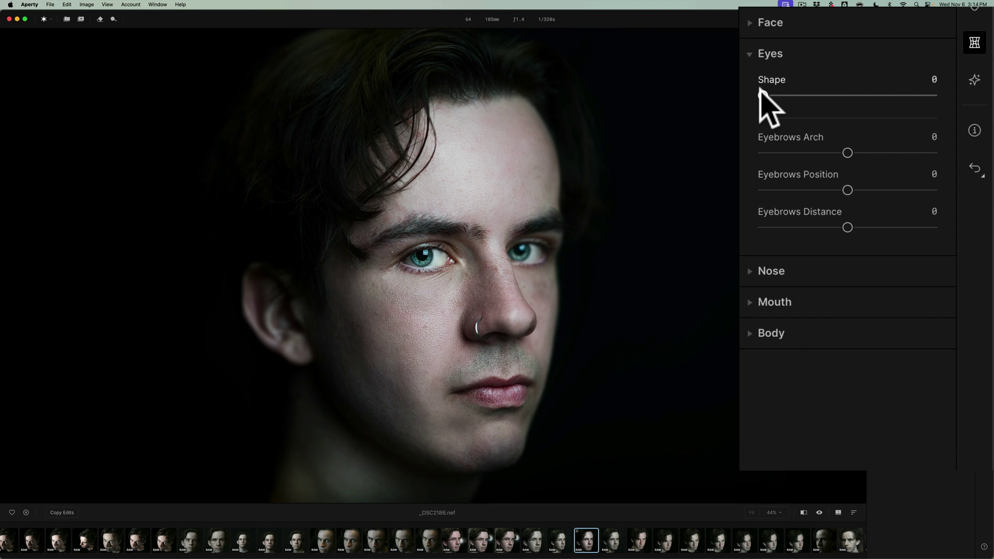
drag(760, 94, 800, 96)
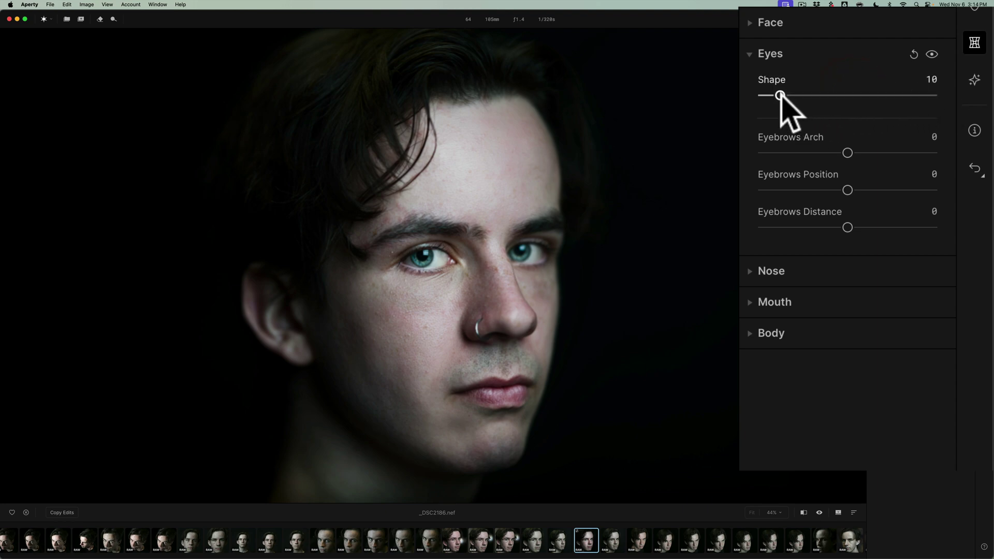
drag(780, 95, 912, 95)
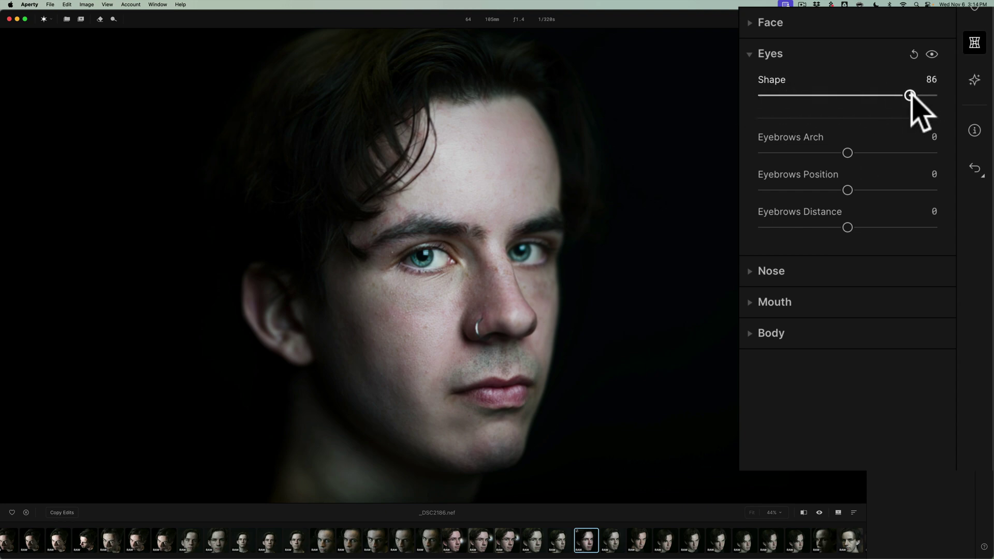
drag(910, 96, 776, 96)
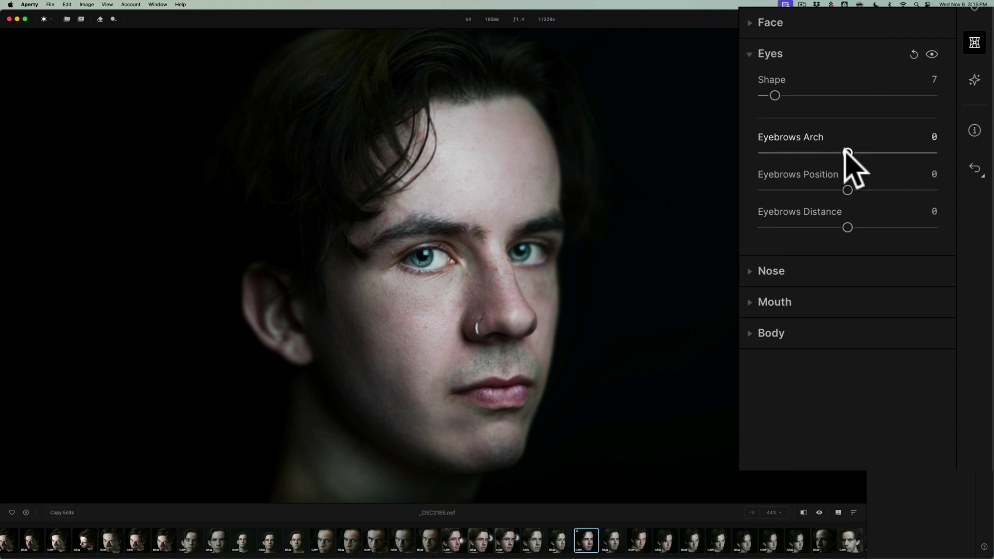
drag(847, 153, 930, 153)
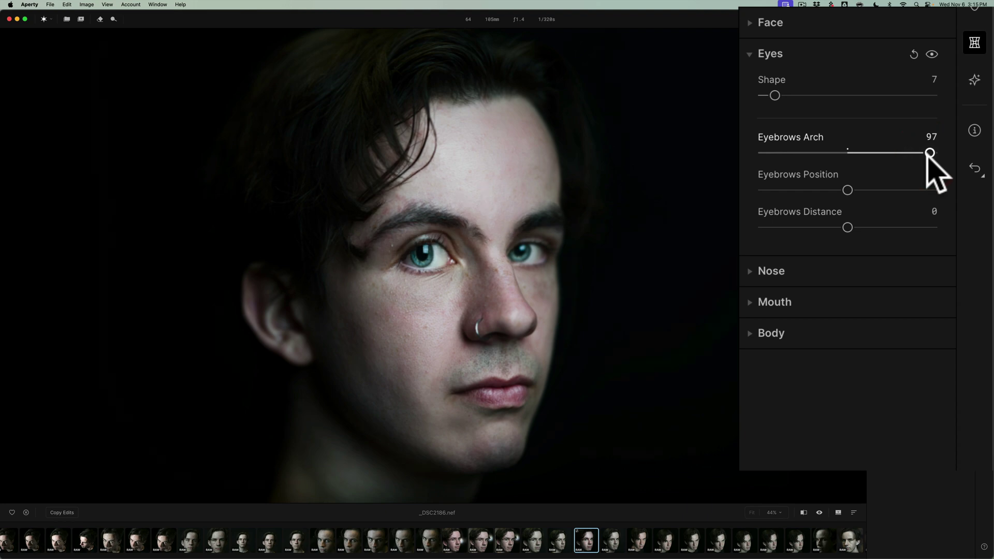
double_click(930, 152)
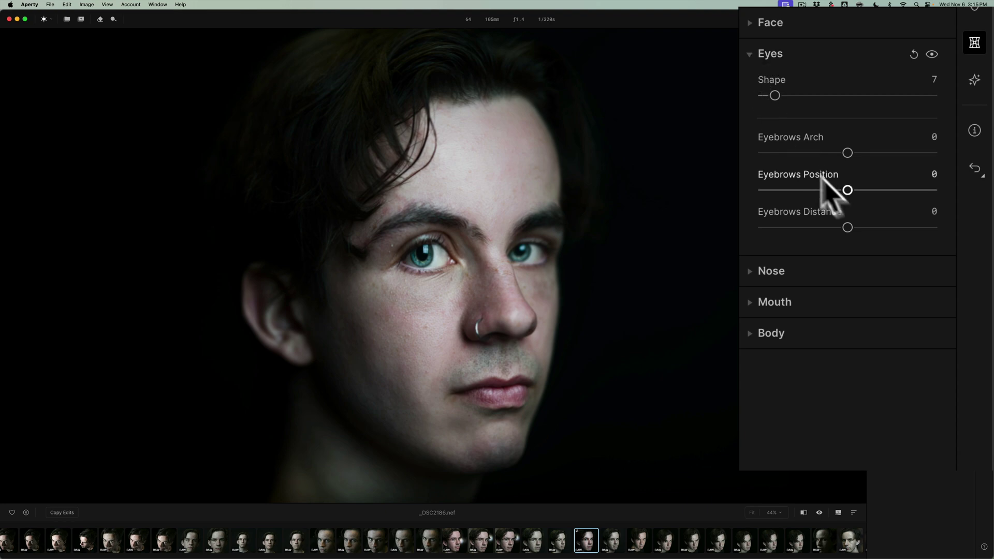
click(848, 190)
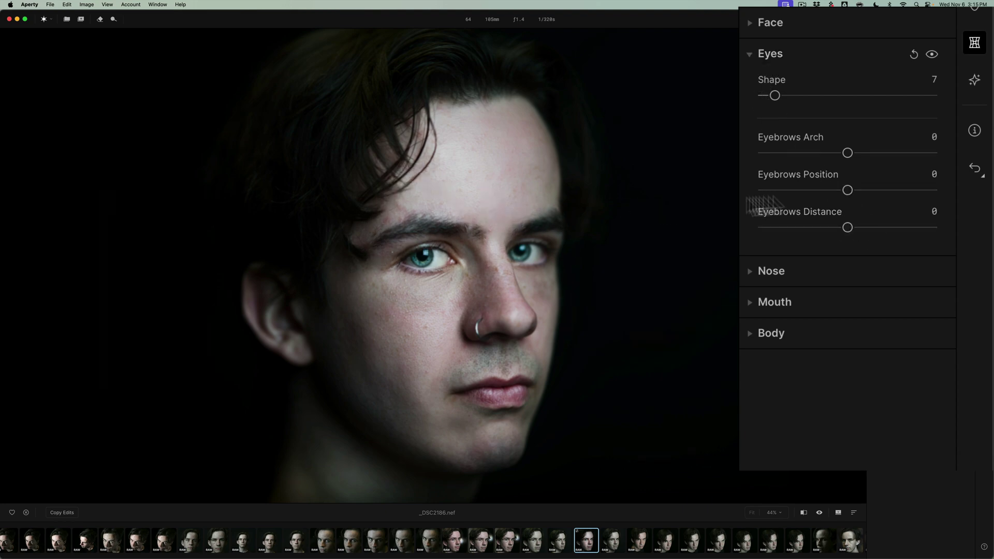
Look through the Nose, Mouth, Body and Eyes reshape sections, then return to Retouch
click(748, 52)
click(751, 85)
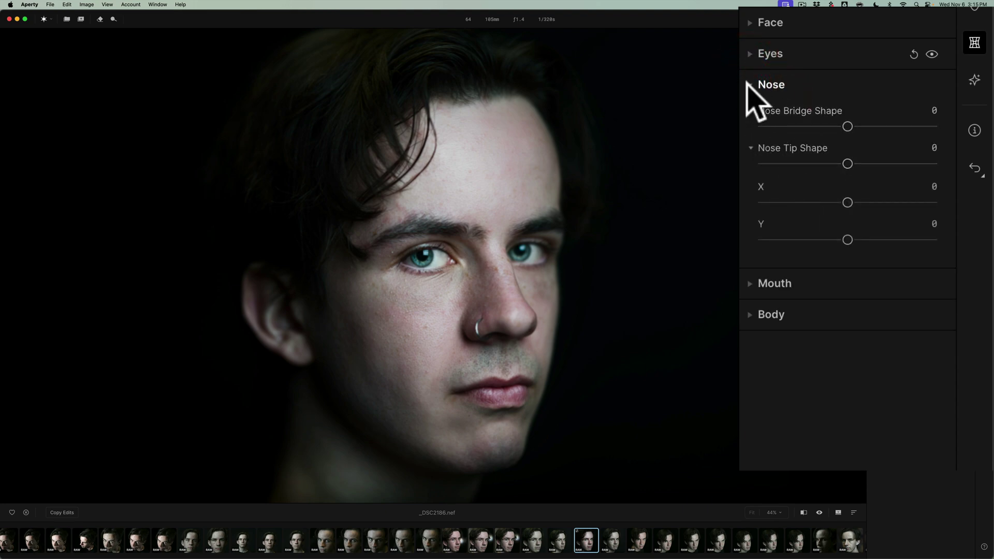
click(749, 86)
click(752, 116)
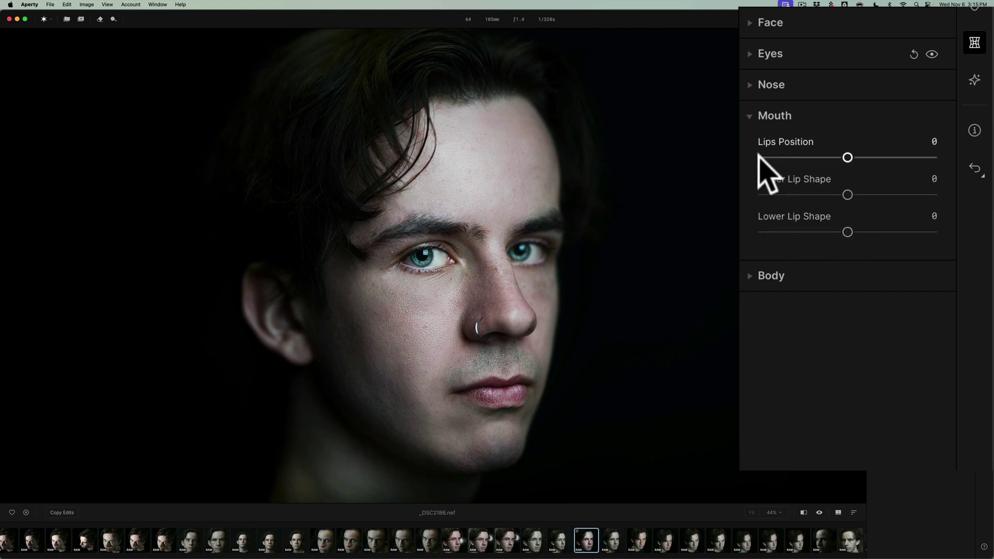
click(749, 116)
click(751, 147)
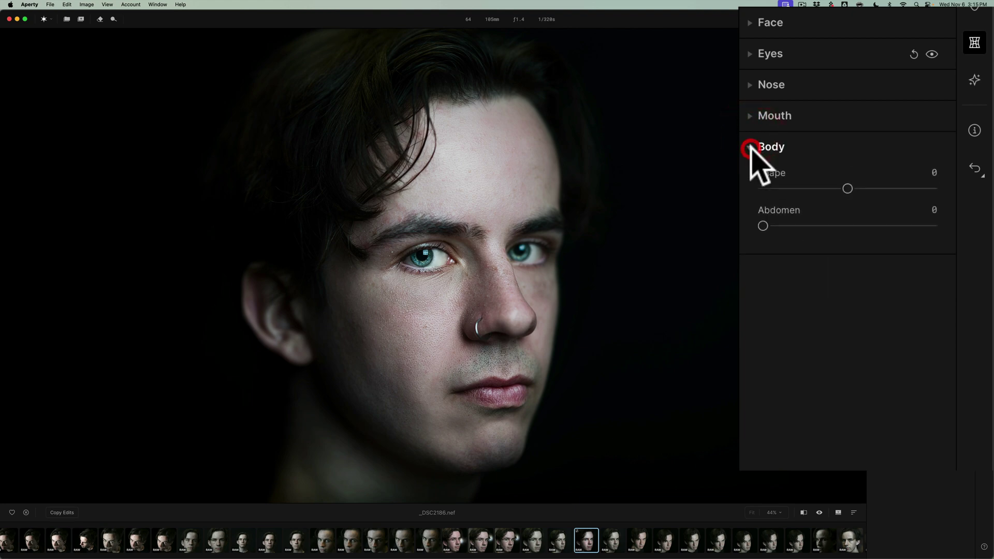
click(751, 147)
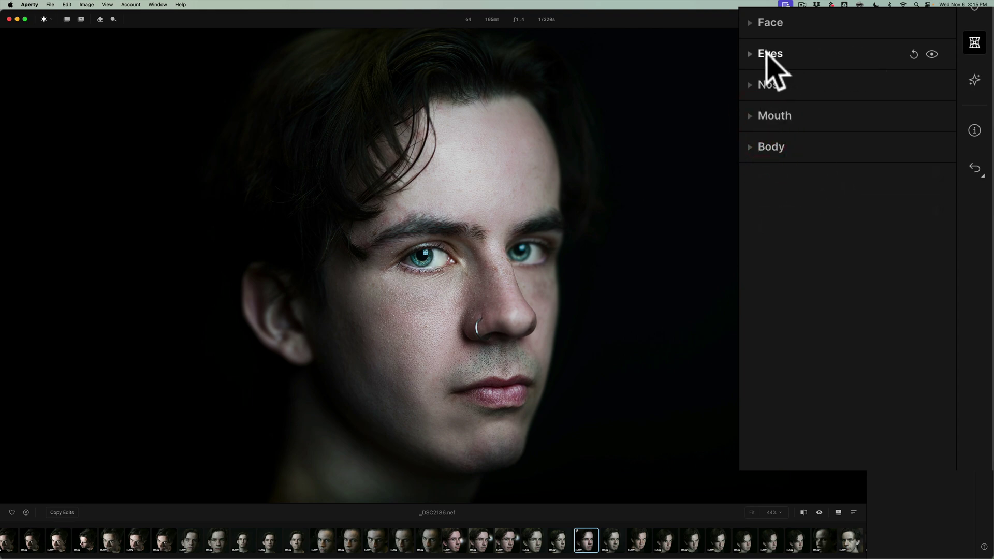
click(747, 53)
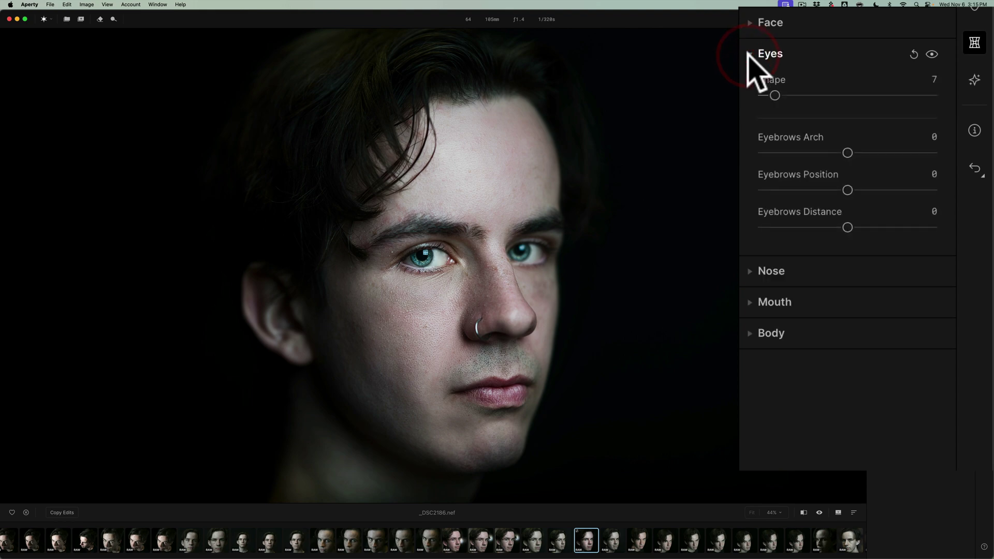
click(750, 54)
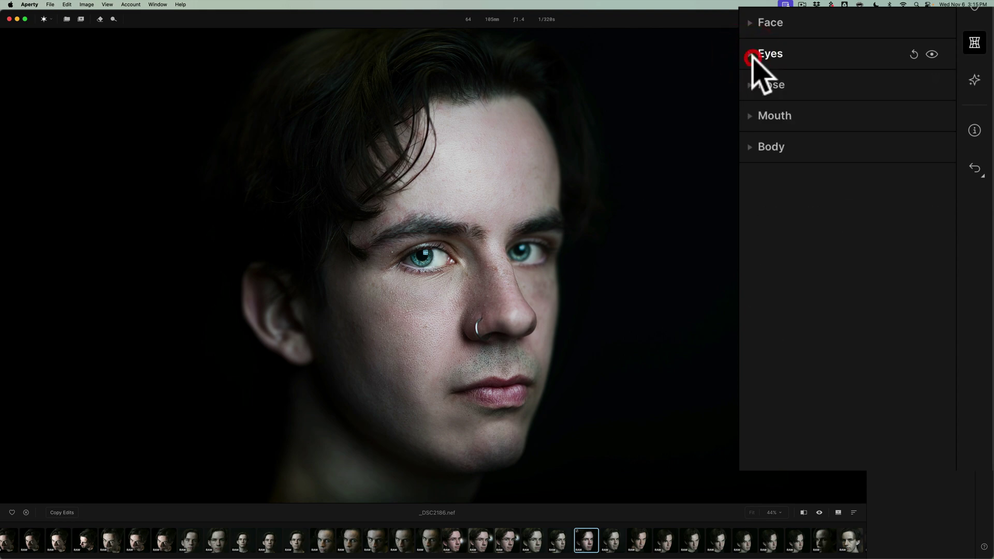
click(984, 124)
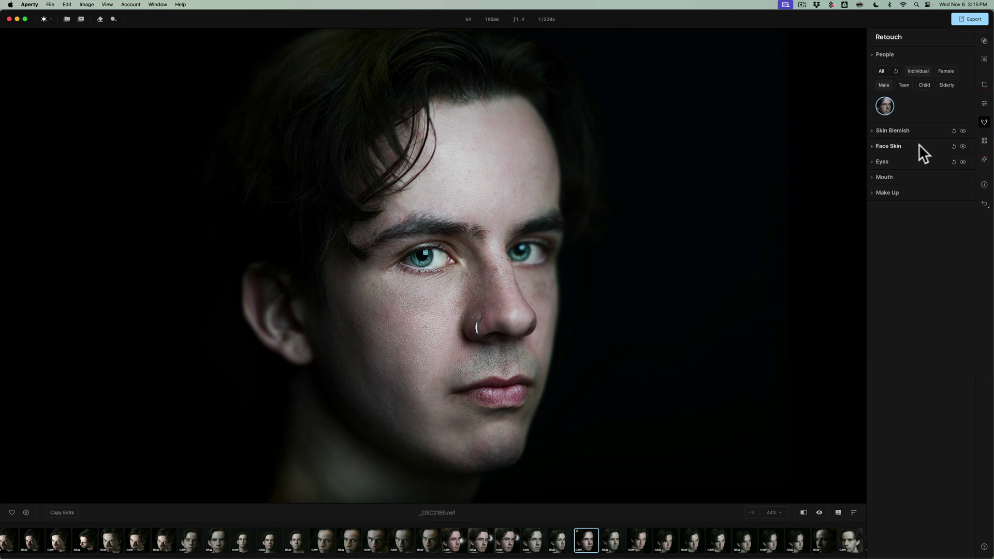
Set the Make Up lips to Saturation 18, Tone 4 and Darkening 20
click(872, 192)
scroll(921, 244, down, 3)
scroll(924, 241, down, 1)
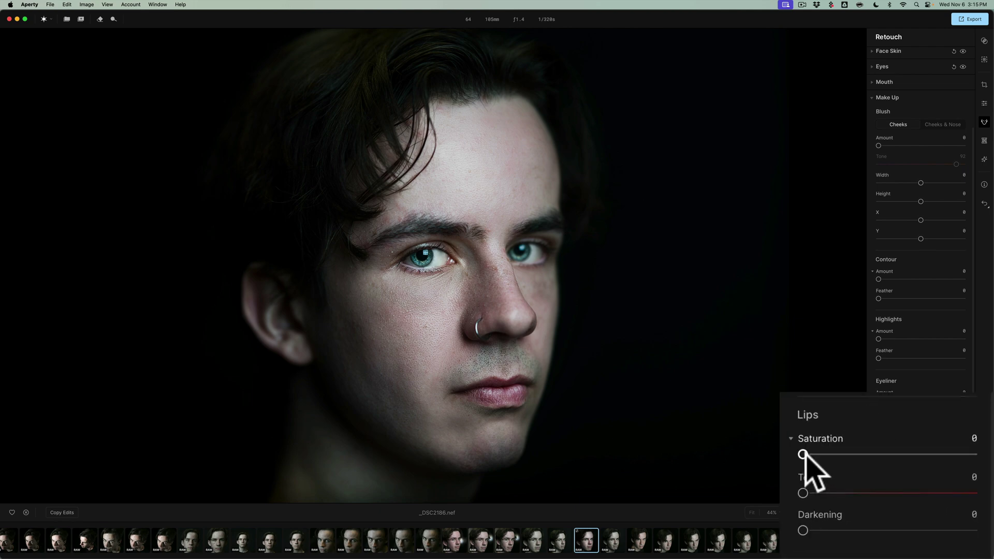
drag(803, 455, 838, 454)
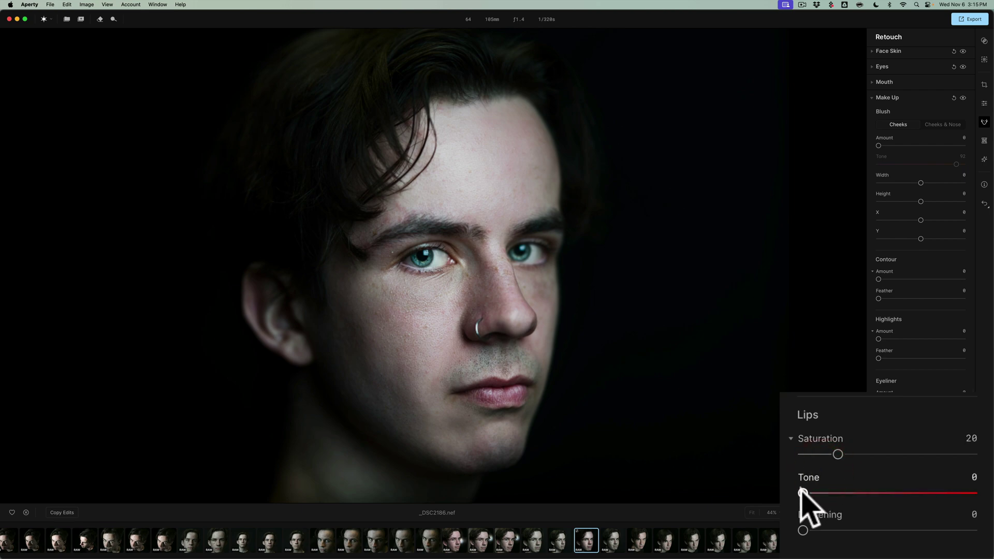
drag(809, 486, 816, 489)
drag(802, 529, 837, 530)
drag(838, 455, 830, 455)
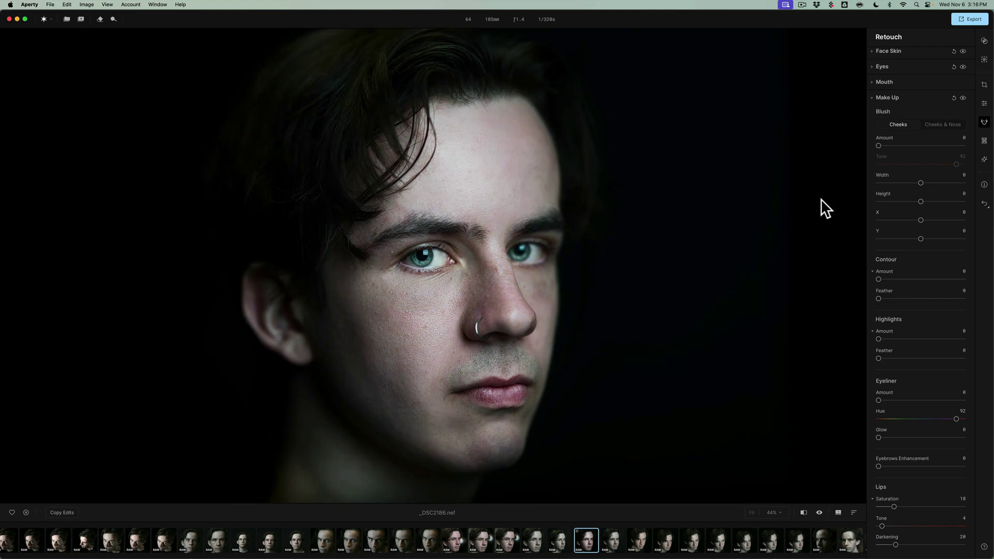
key(backslash)
key(backslash)
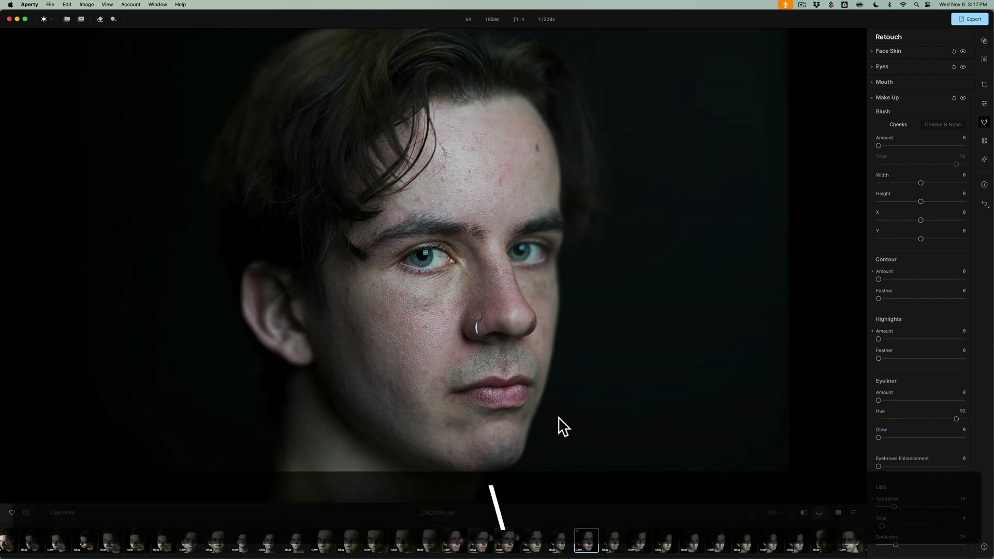
key(backslash)
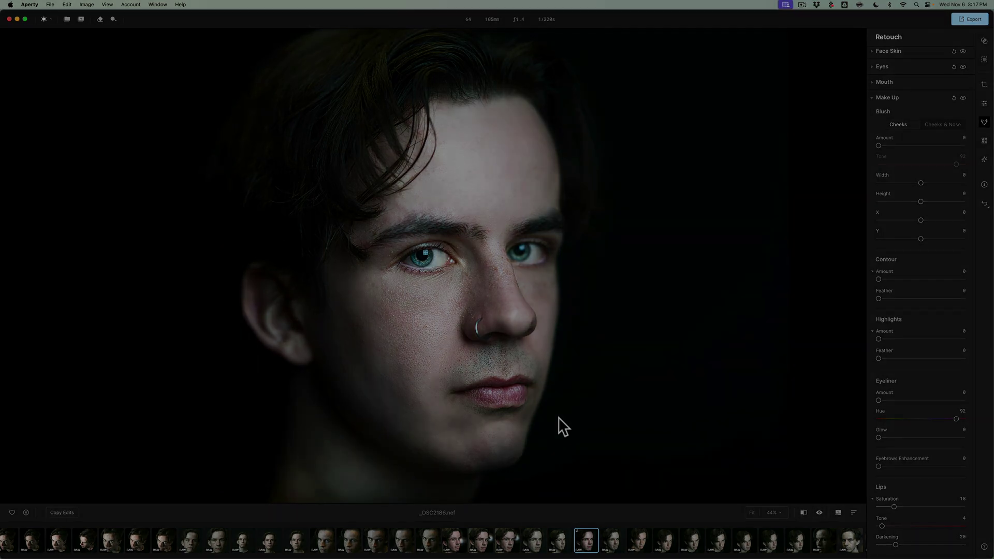